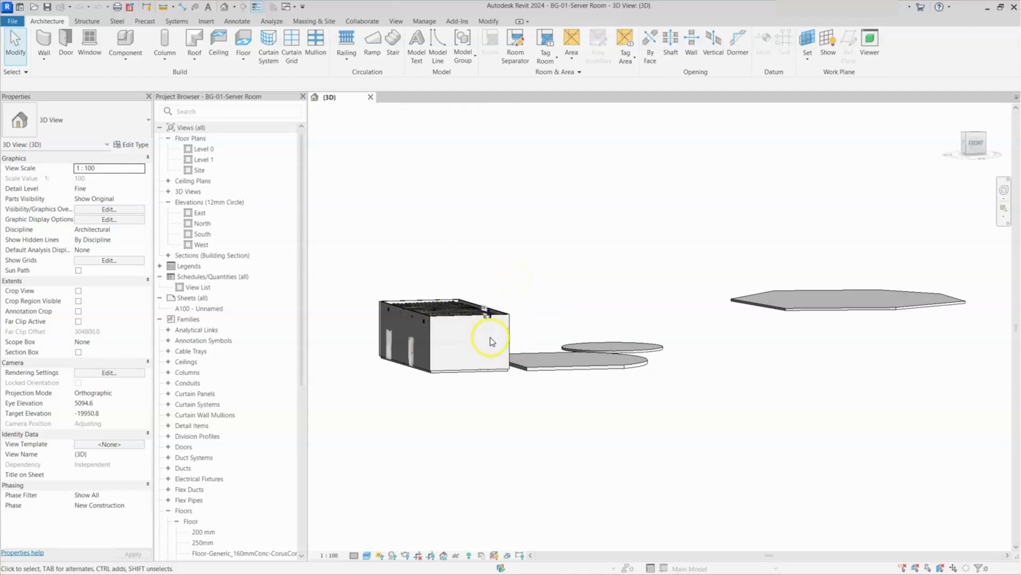
Step: Delete the three floor slabs outside the building in the 3D view and return to the Level 0 floor plan
double_click(204, 149)
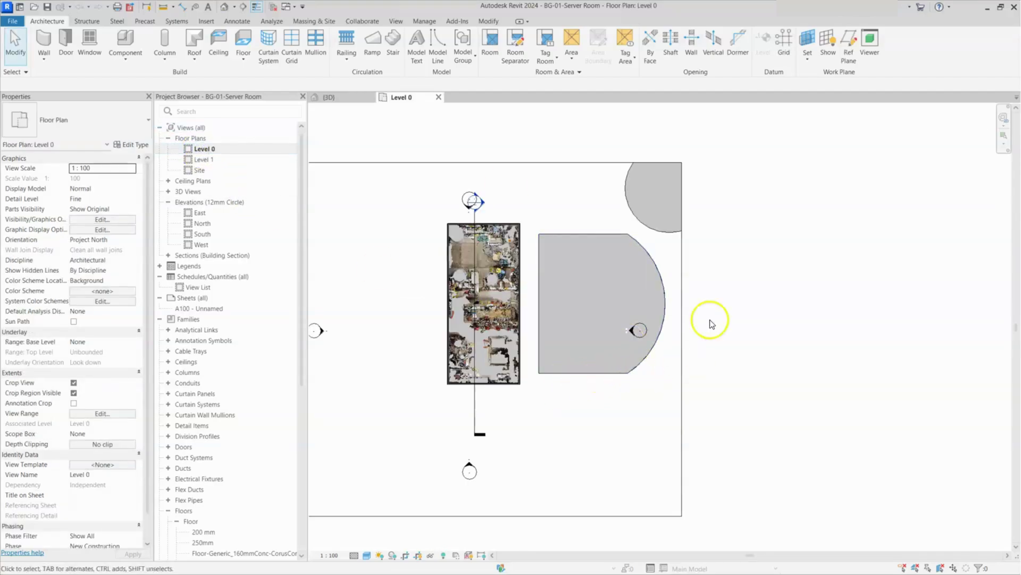
left_click(336, 98)
left_click_drag(934, 198, 552, 412)
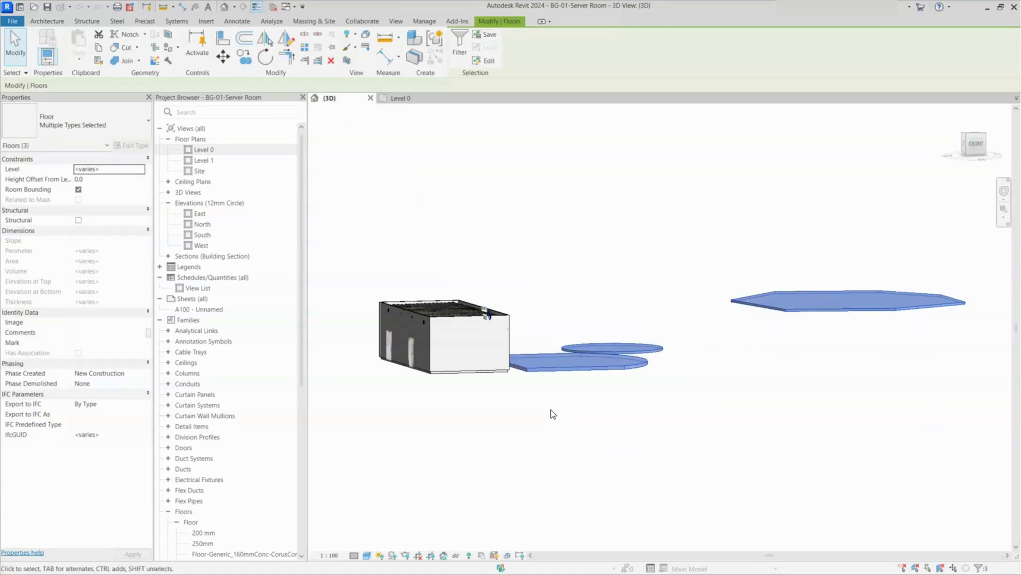
key("Delete")
key("ctrl+Tab")
left_click(500, 333)
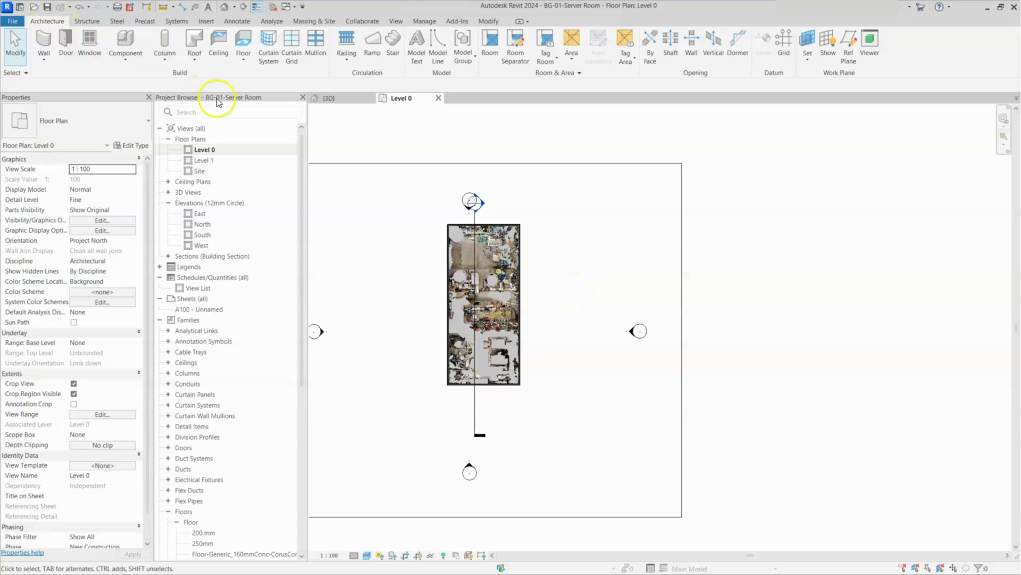
Step: Create a roof by footprint moved to Level 1, with a rectangular boundary along the outer walls and all four edges defining slope
left_click(194, 63)
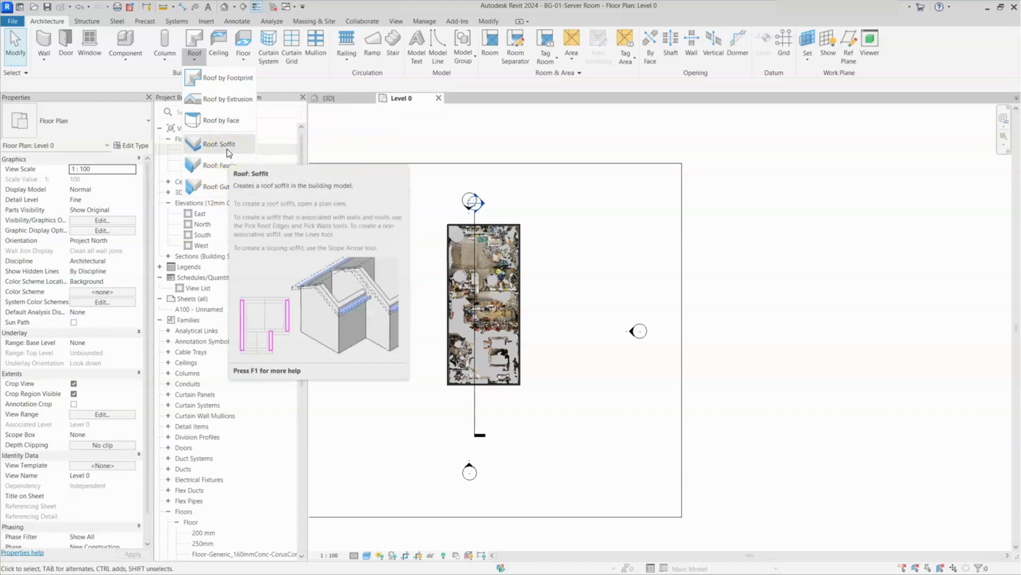
left_click(226, 192)
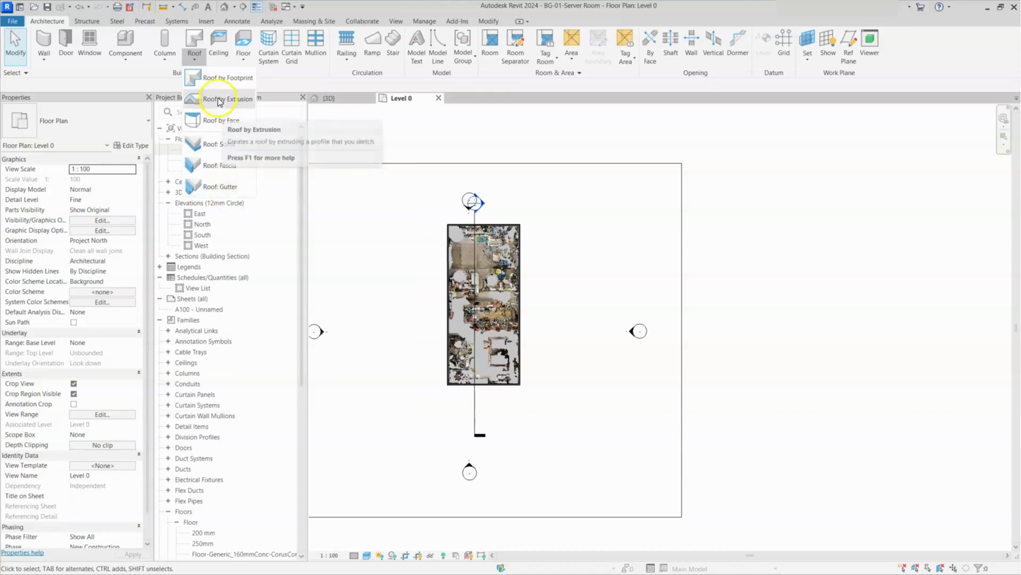
left_click(233, 83)
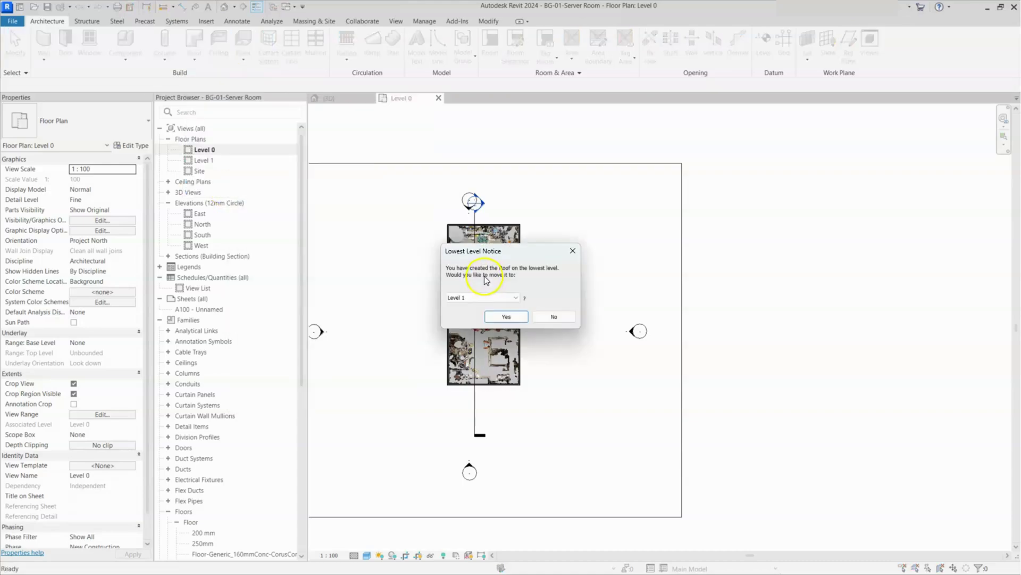
left_click(501, 318)
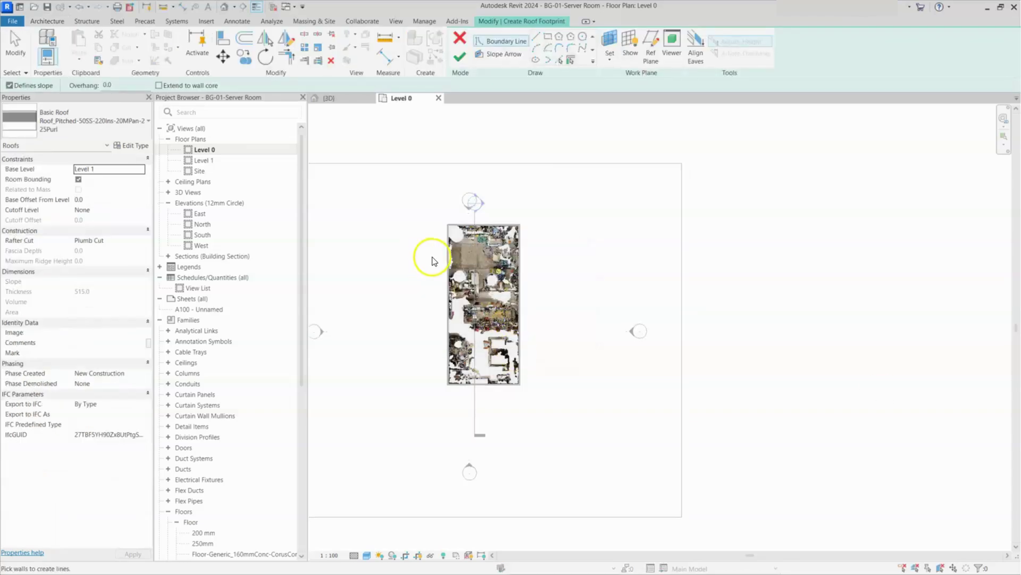
left_click(550, 40)
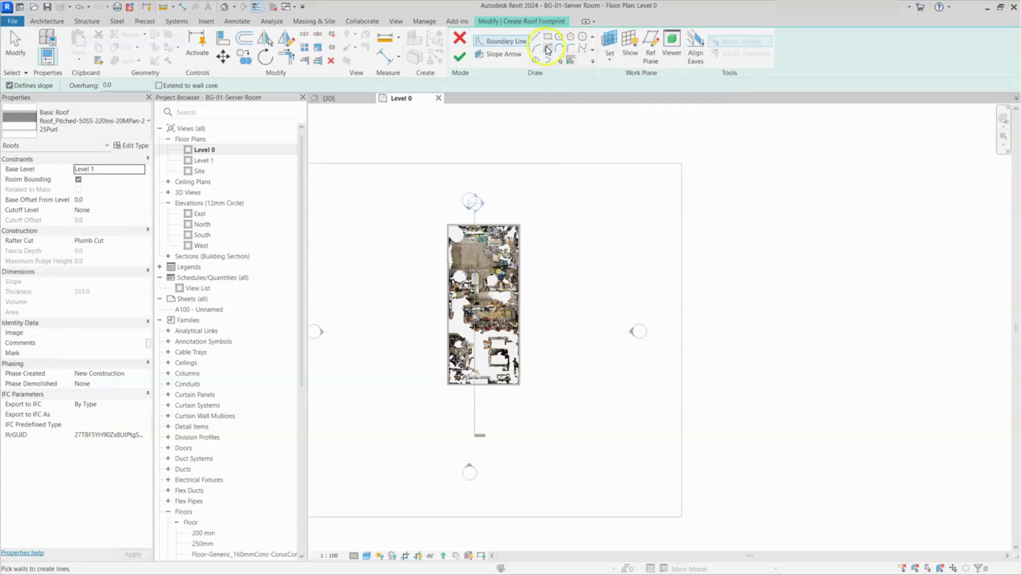
left_click(446, 222)
left_click(520, 383)
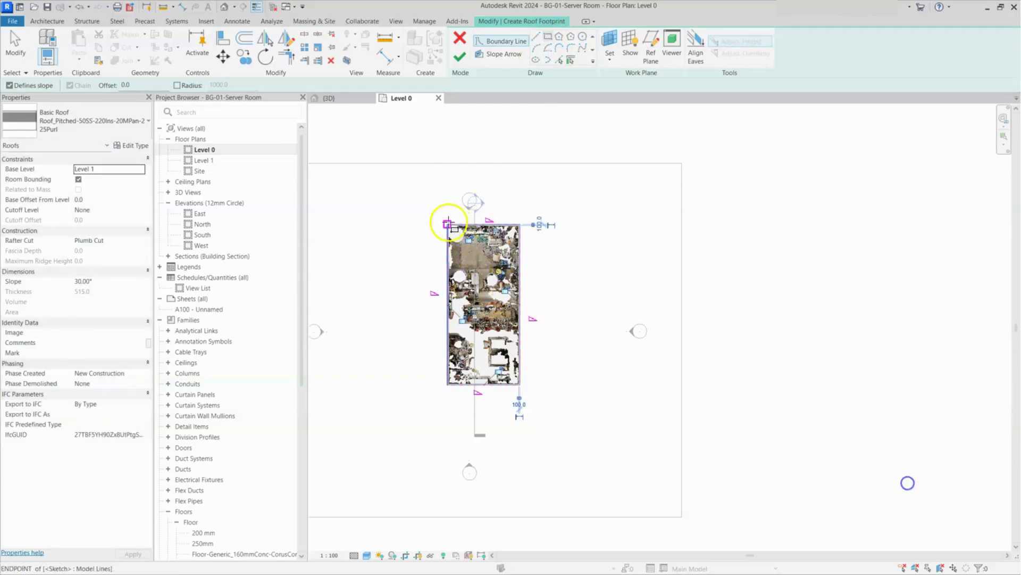
left_click(496, 223)
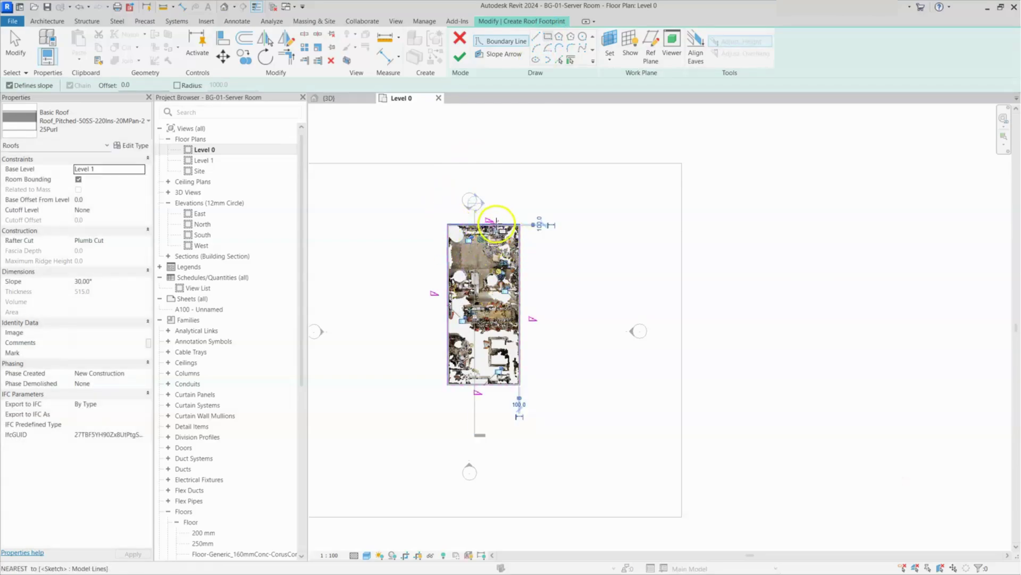
left_click(483, 222)
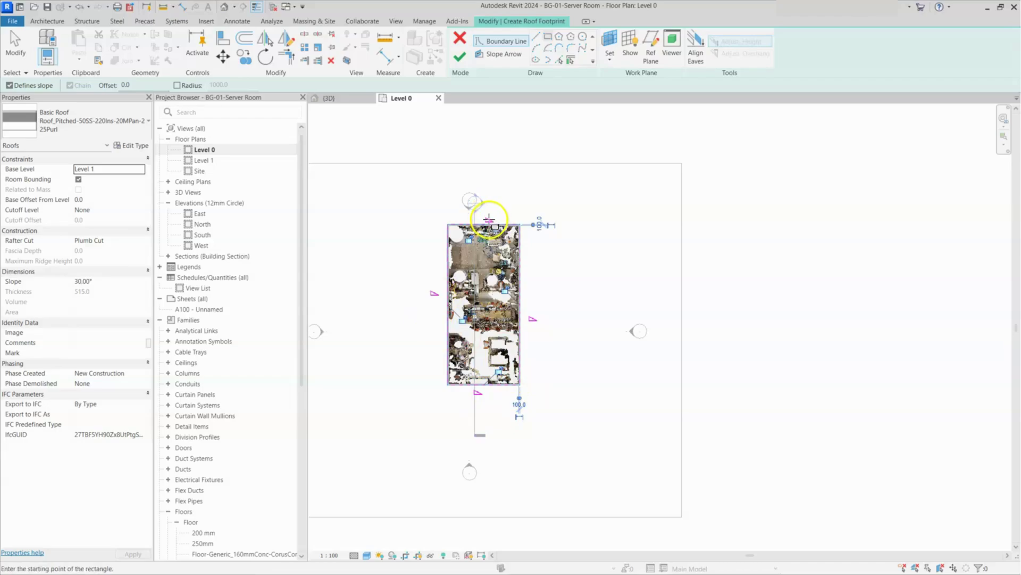
left_click(461, 58)
Step: In the 3D view, edit the roof footprint so the two short edges no longer define a slope, and finish the sketch
left_click(335, 98)
scroll(500, 323, "up", 5)
middle_click_drag(499, 323, 486, 381, "shift")
scroll(712, 386, "down", 2)
middle_click_drag(712, 386, 856, 427, "shift")
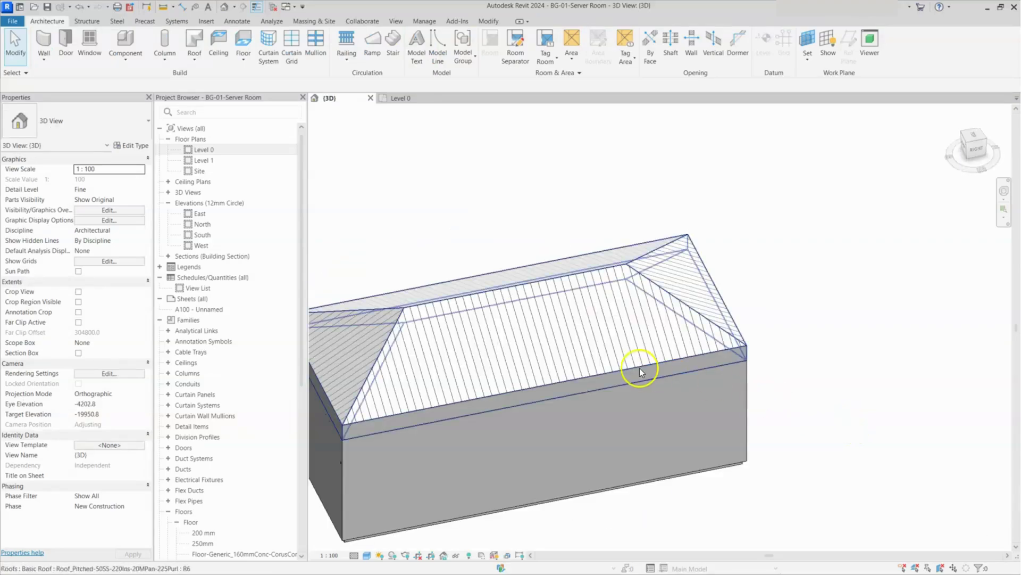
left_click(973, 141)
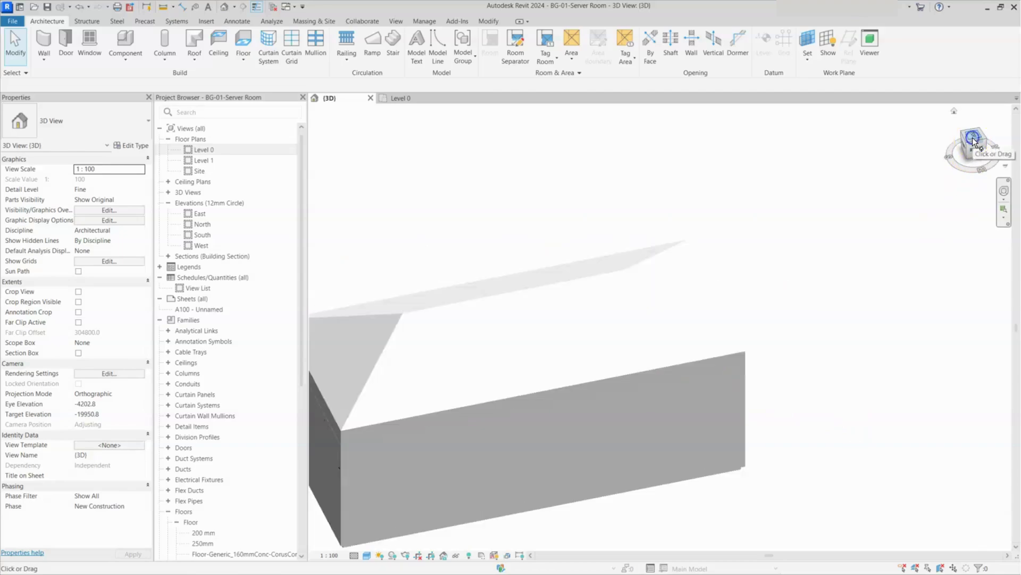
left_click(621, 340)
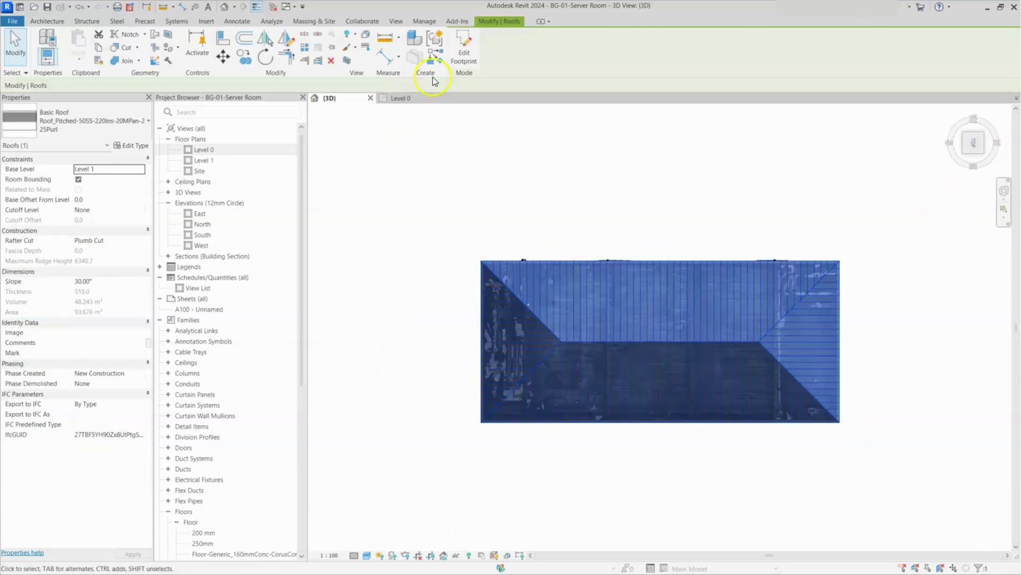
left_click(471, 56)
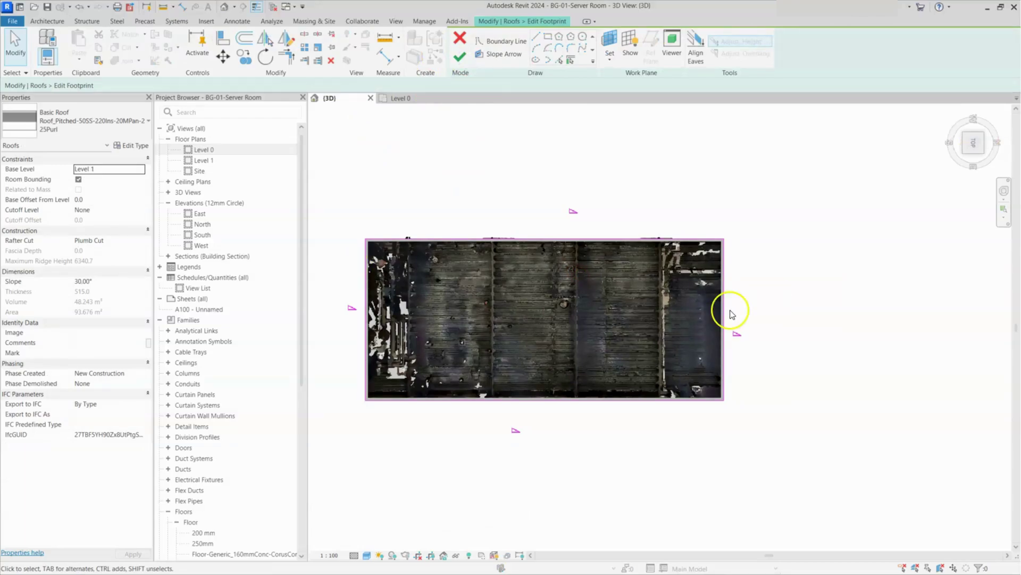
left_click(724, 311)
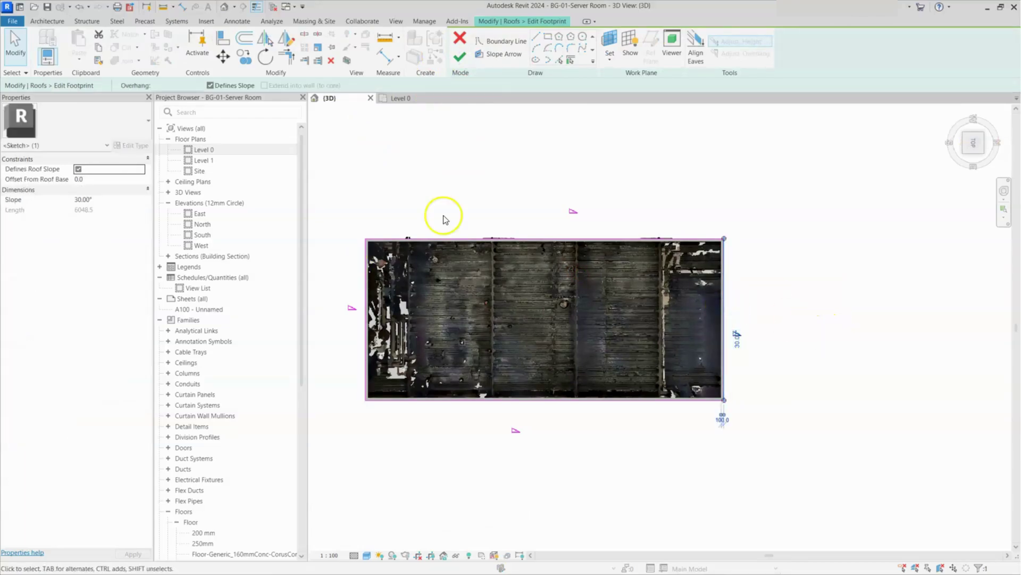
left_click(212, 86)
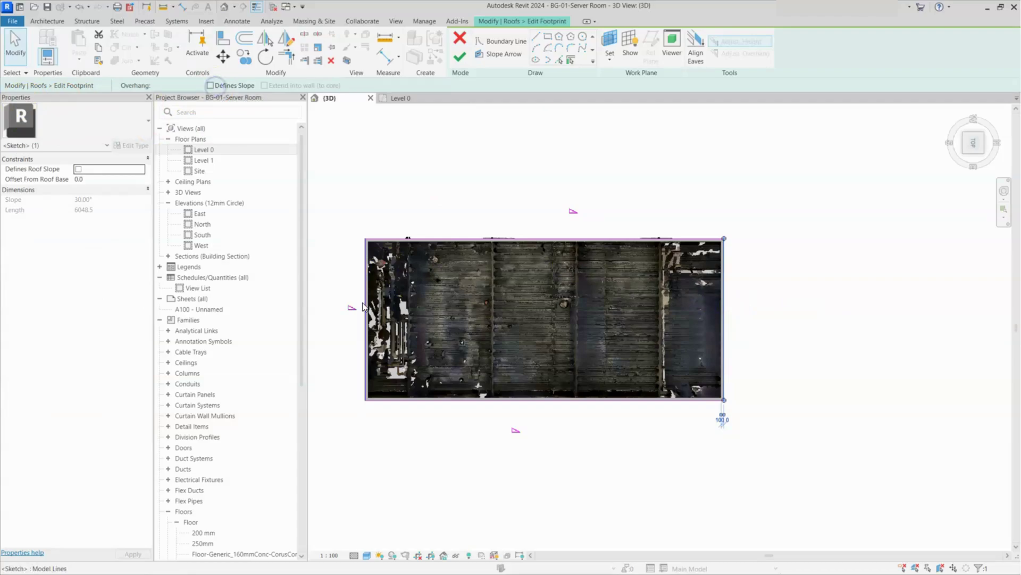
left_click(365, 304)
left_click(218, 88)
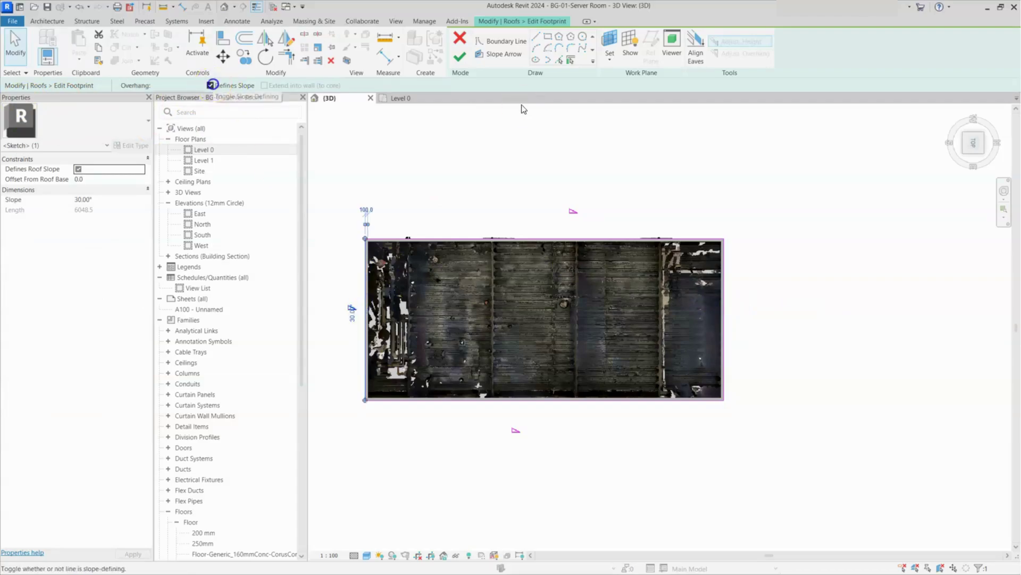
left_click(458, 59)
Step: Reopen the roof's footprint sketch and remove the slope definition from both long edges
middle_click_drag(736, 365, 804, 359, "shift")
left_click(494, 355)
left_click(500, 251)
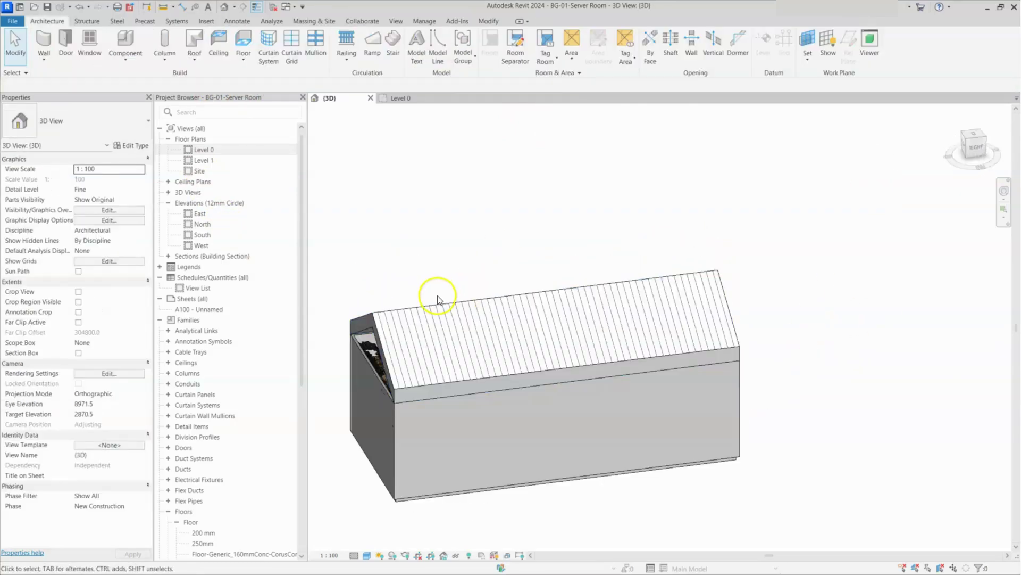
left_click(438, 306)
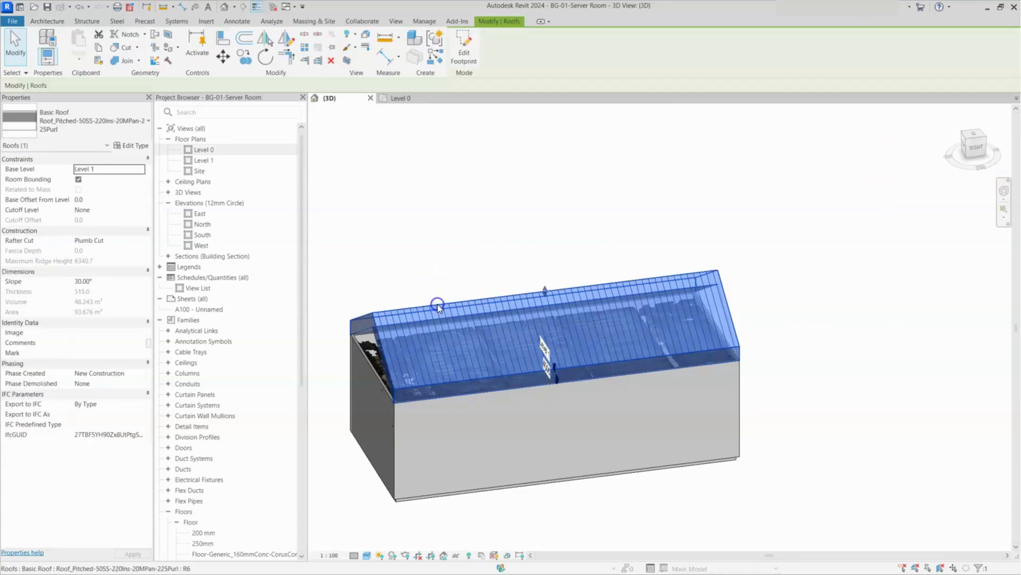
left_click(465, 64)
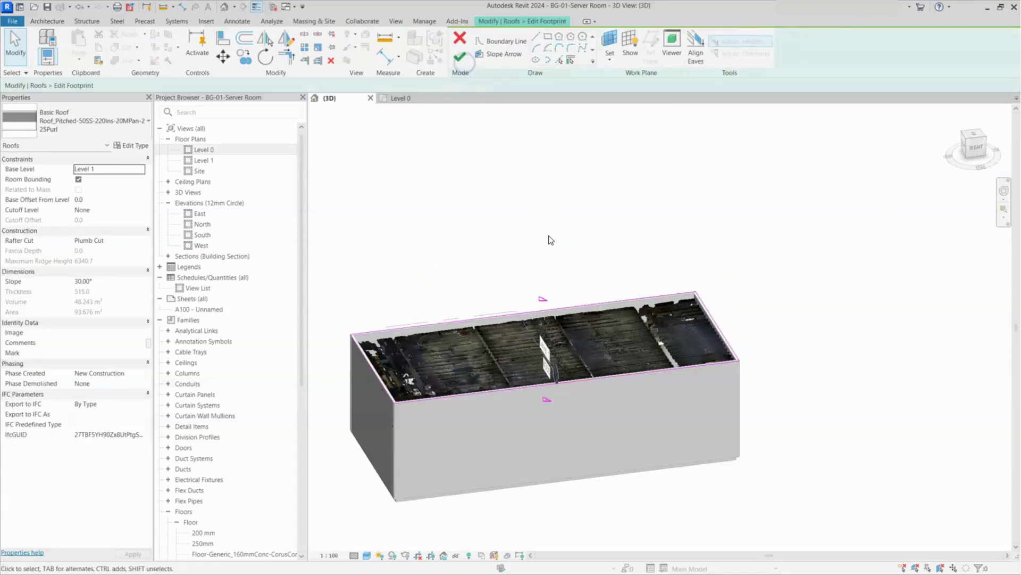
left_click(556, 302)
left_click(582, 379, "ctrl")
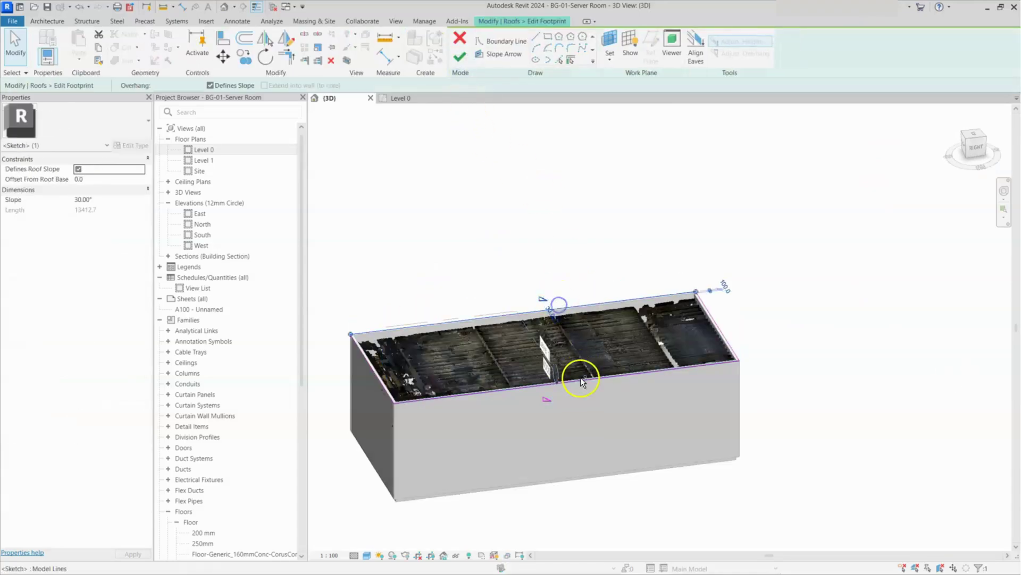
left_click(210, 85)
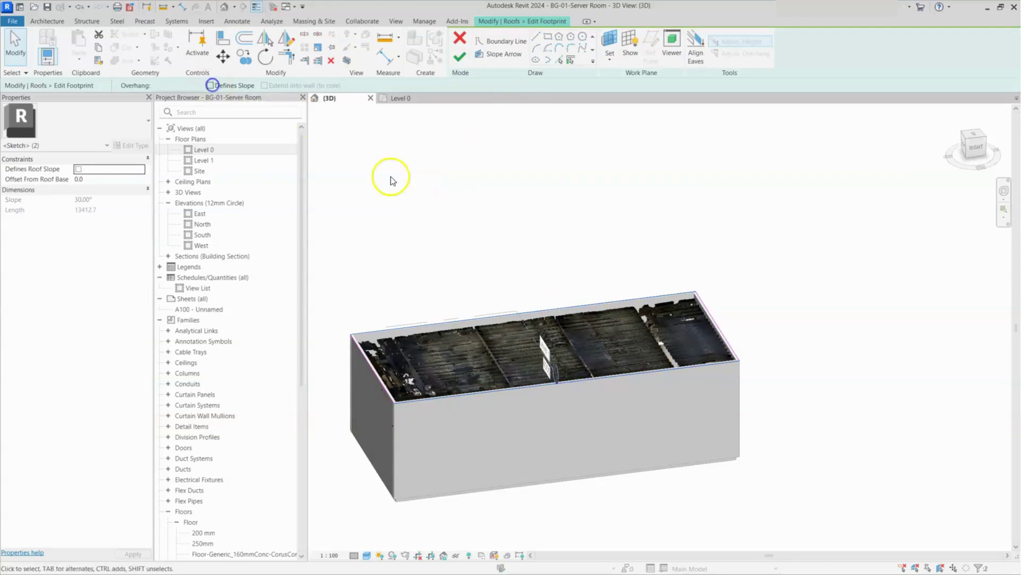
Step: Make the two short footprint edges define the roof slope and finish the sketch
left_click(362, 358)
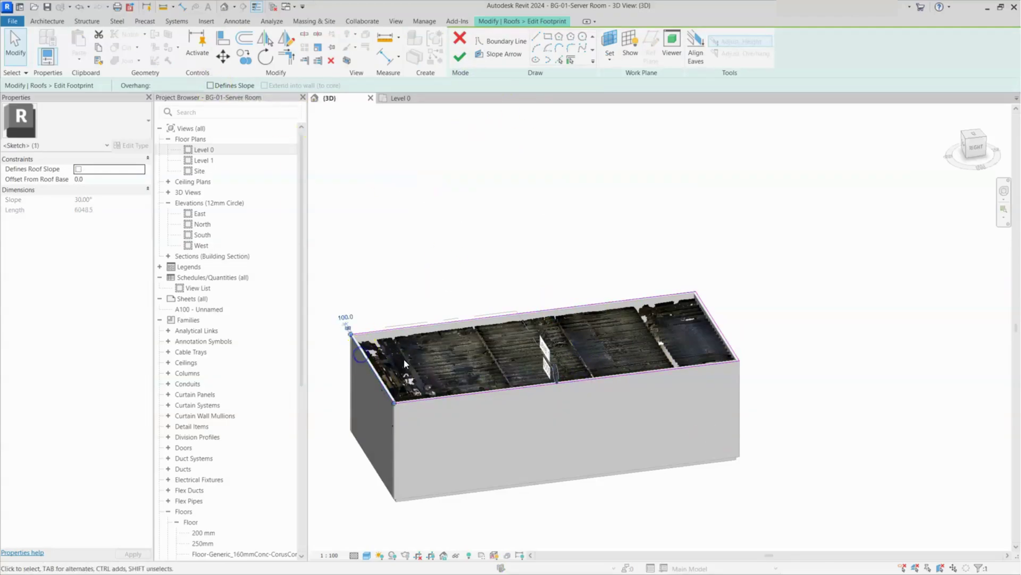
left_click(716, 317, "ctrl")
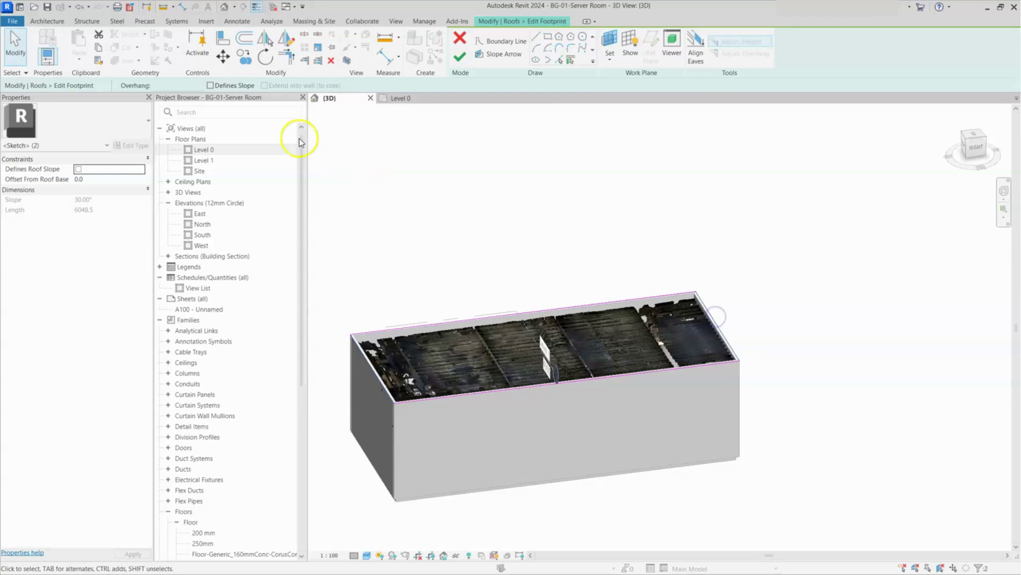
left_click(210, 85)
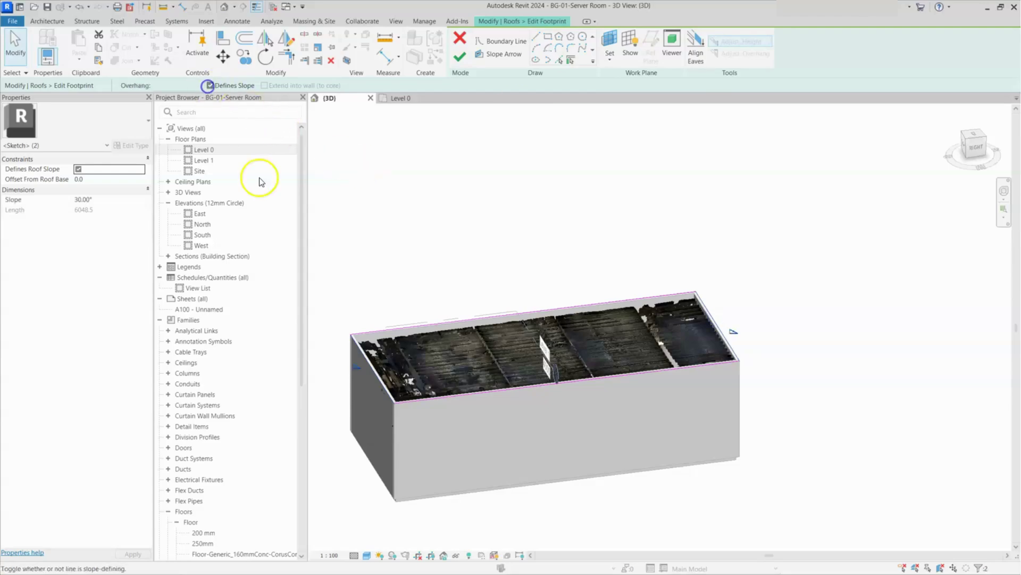
left_click(460, 56)
Step: Edit the roof footprint again and remove the slope from both short edges to make the roof flat, finishing the sketch
middle_click_drag(703, 400, 761, 458, "shift")
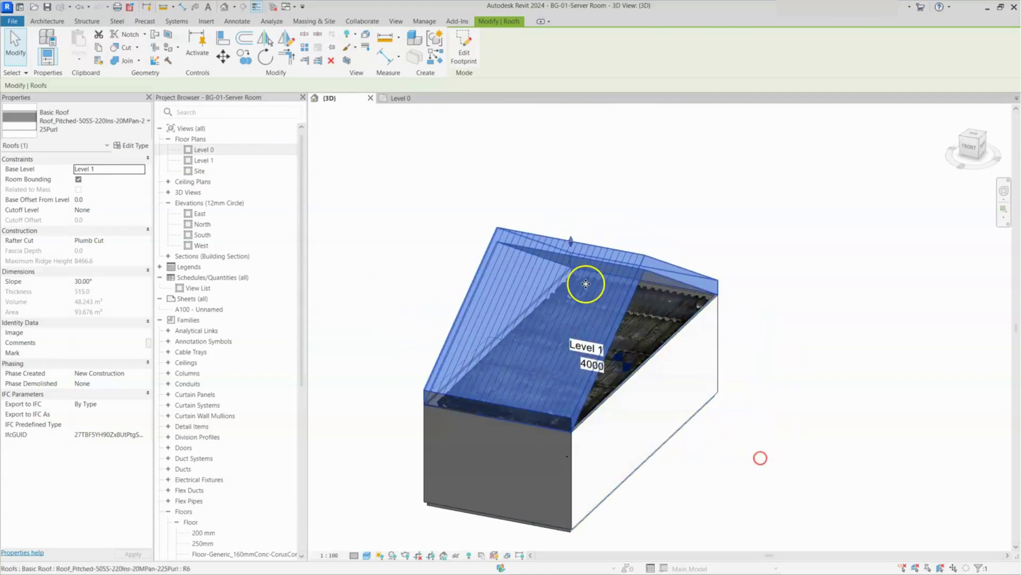
middle_click_drag(586, 284, 522, 328, "shift")
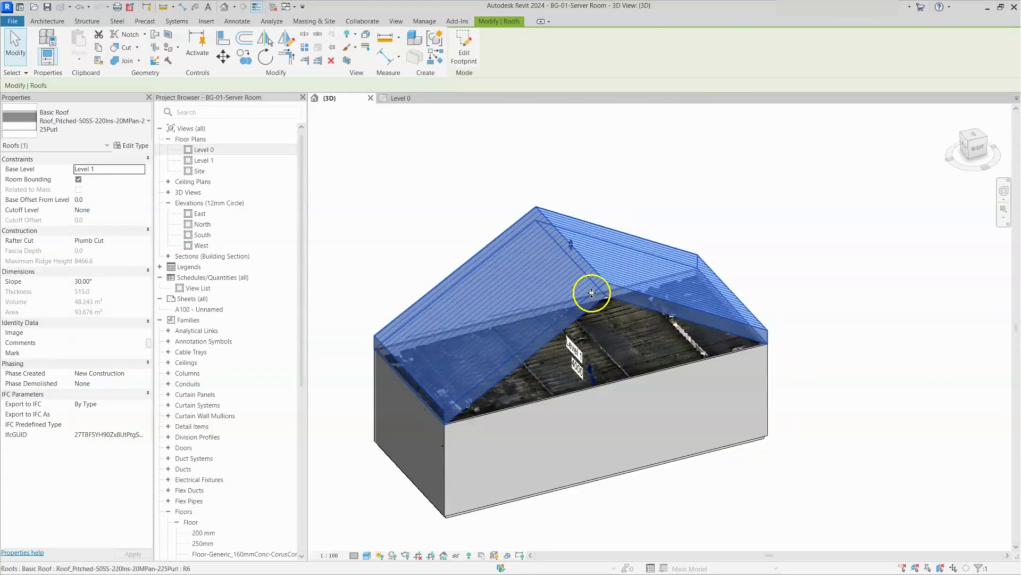
left_click(464, 53)
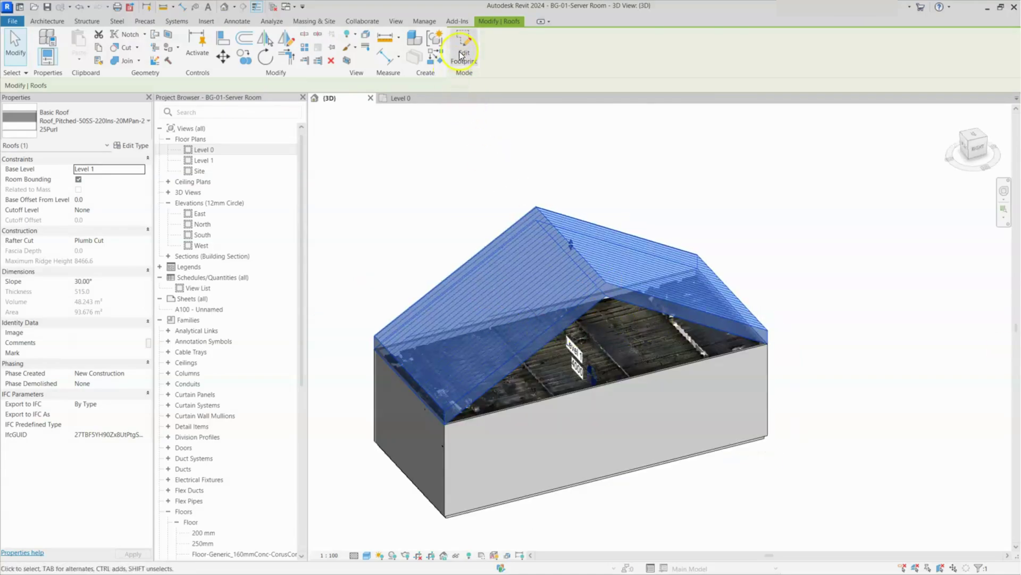
left_click(397, 369)
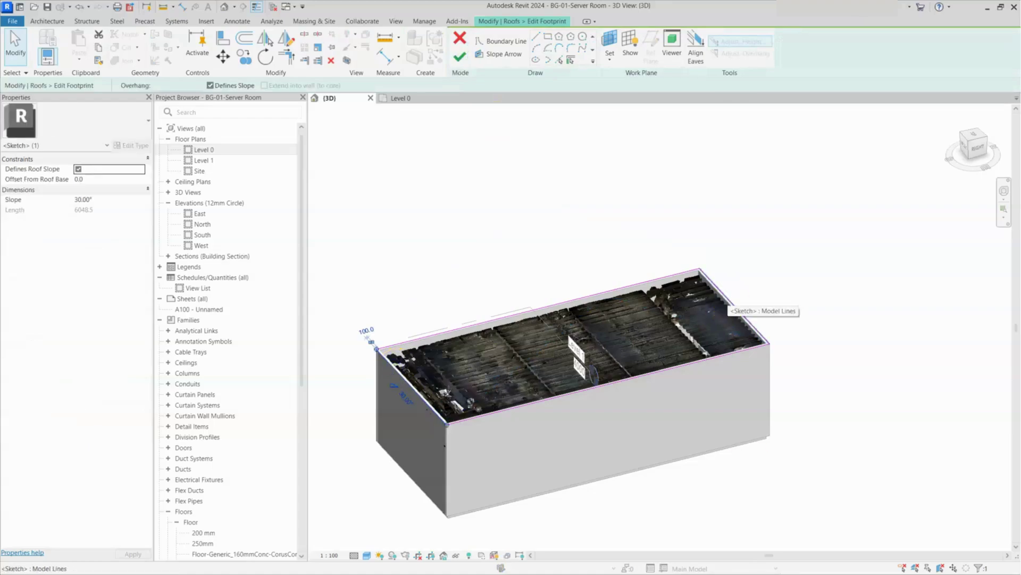
left_click(210, 85)
left_click(678, 285, "ctrl")
left_click(461, 60)
Step: Open the Section 1 view and lower the roof to a base offset of -120 from Level 1
middle_click_drag(586, 392, 641, 317, "shift")
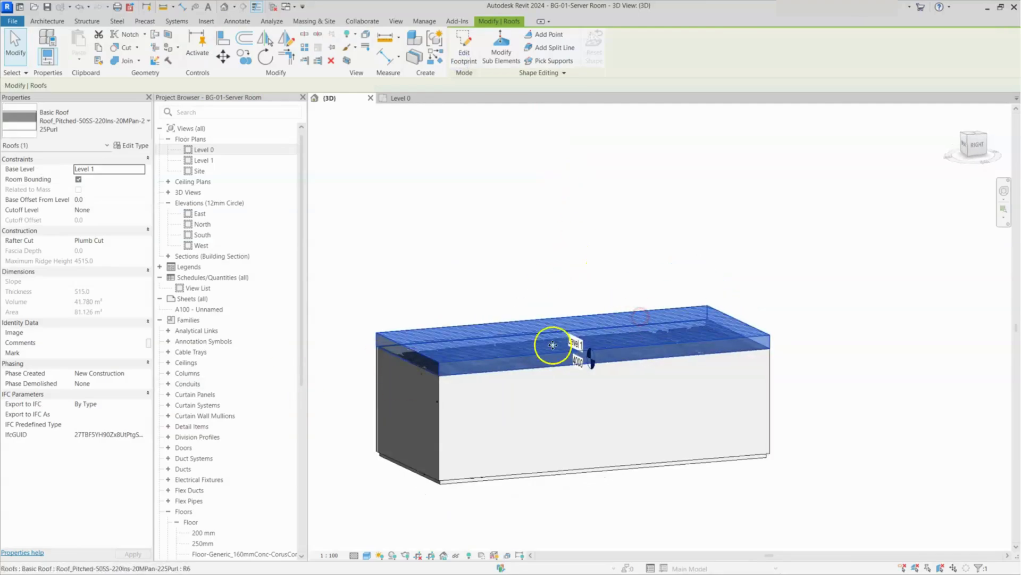
left_click(397, 98)
double_click(475, 414)
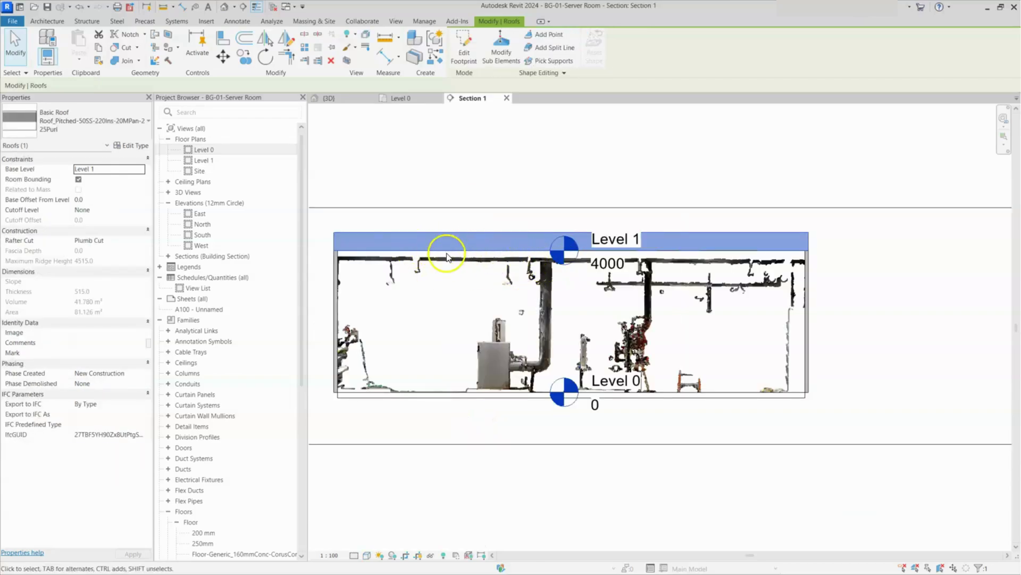
scroll(376, 273, "up", 3)
scroll(492, 260, "down", 1)
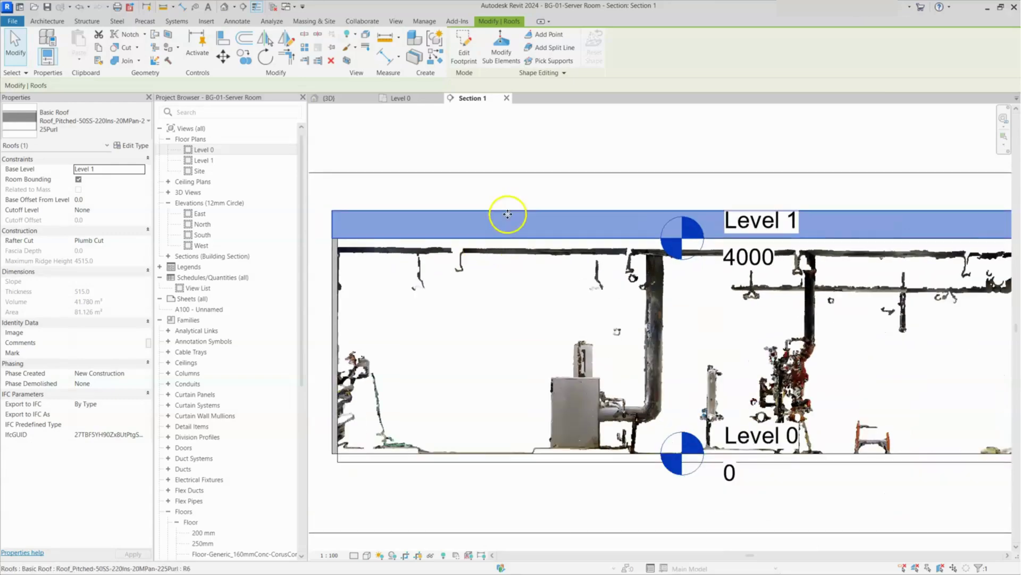
left_click(514, 187)
left_click(508, 210)
left_click_drag(501, 238, 502, 241)
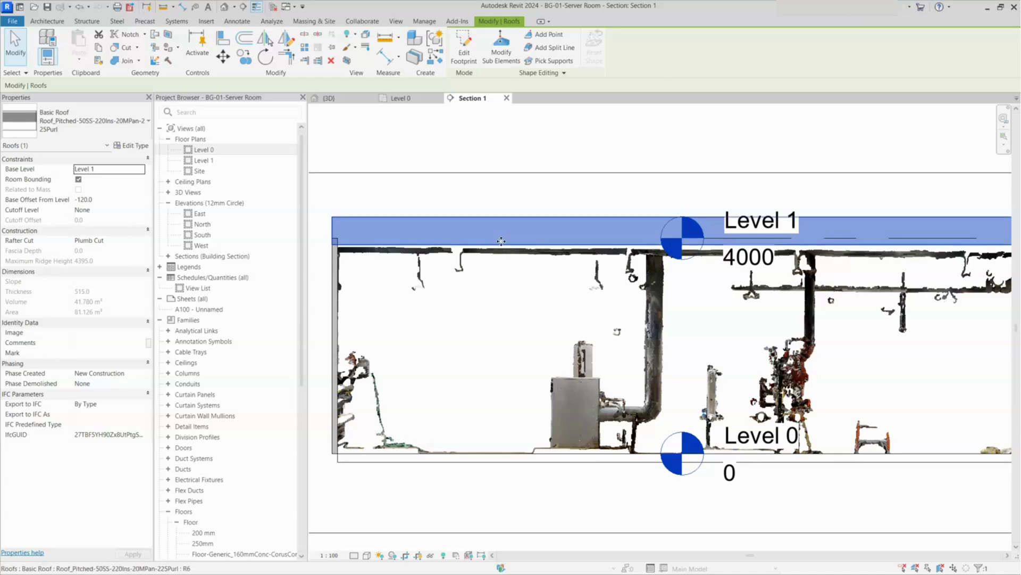
Step: Lower the roof further to a base offset of -240 so its underside meets the point cloud ceiling
left_click(252, 56)
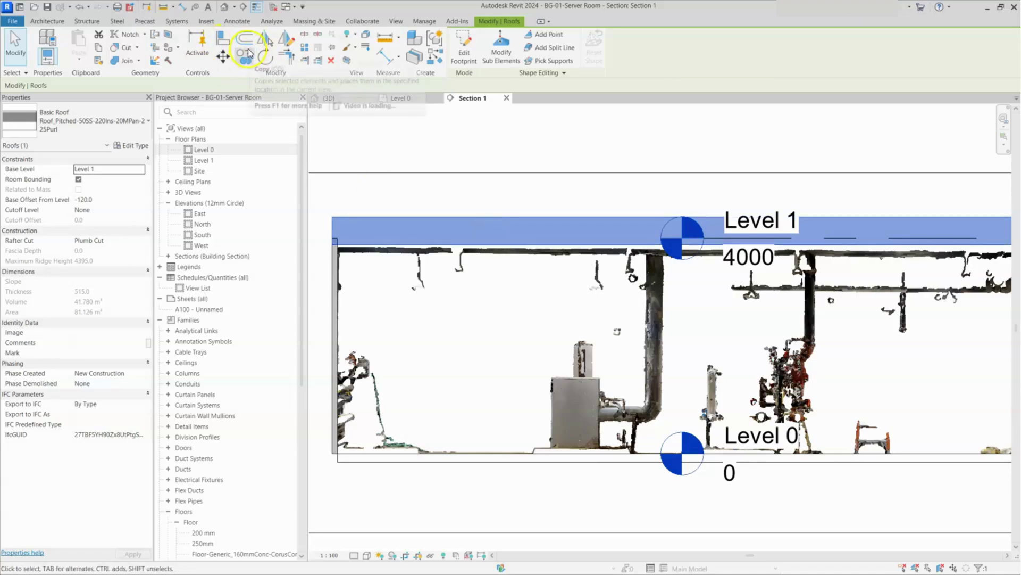
scroll(362, 198, "down", 1)
left_click(386, 248)
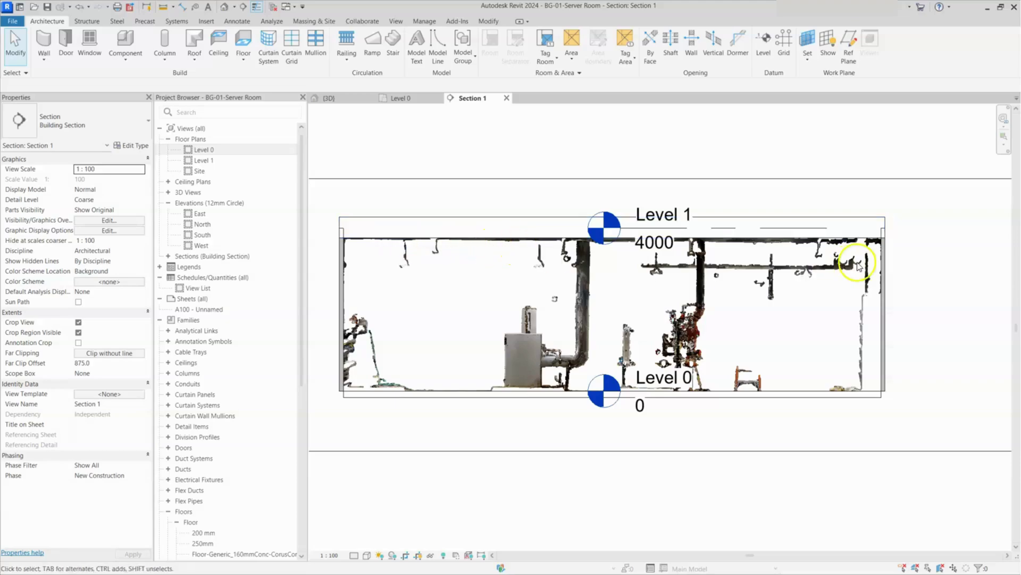
scroll(466, 238, "up", 3)
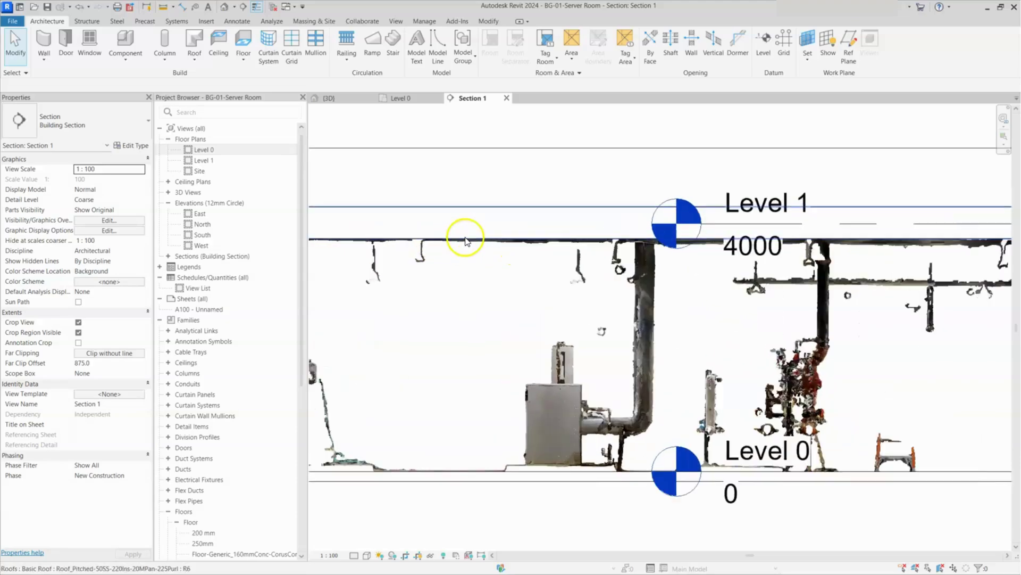
scroll(472, 245, "down", 2)
Step: Duplicate the selected roof's type under the name "100 mm"
left_click(445, 251)
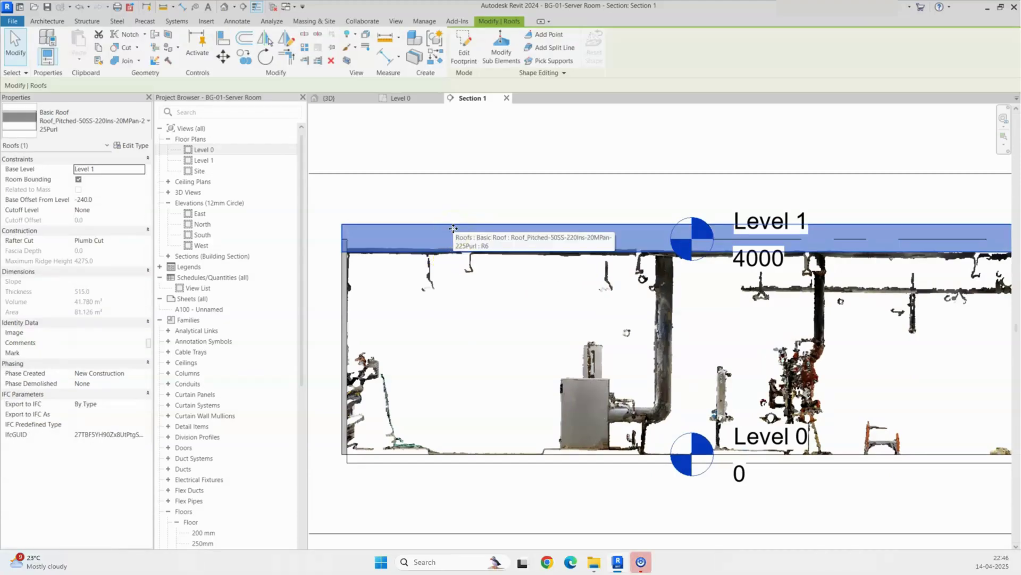
left_click(127, 145)
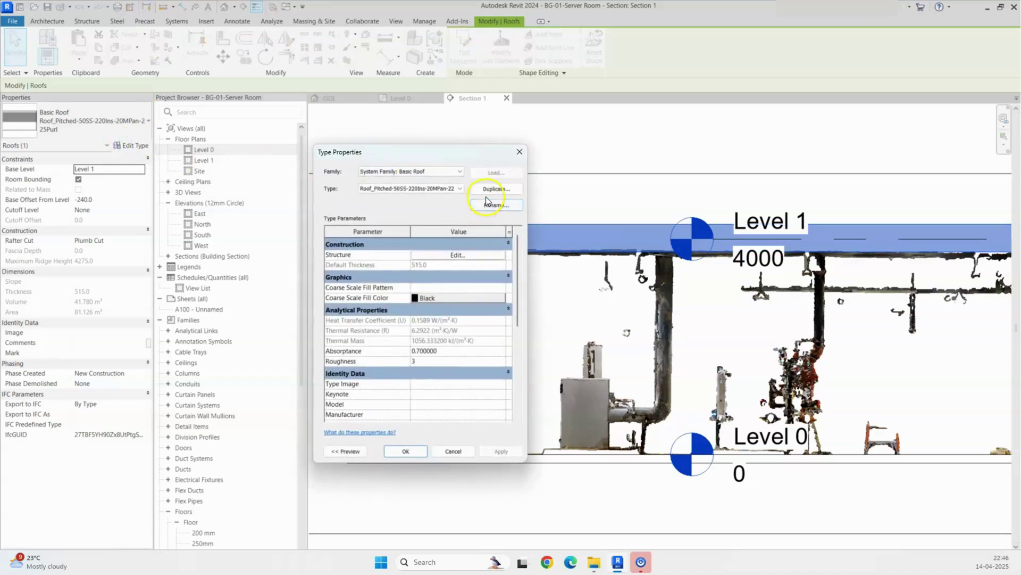
left_click(491, 189)
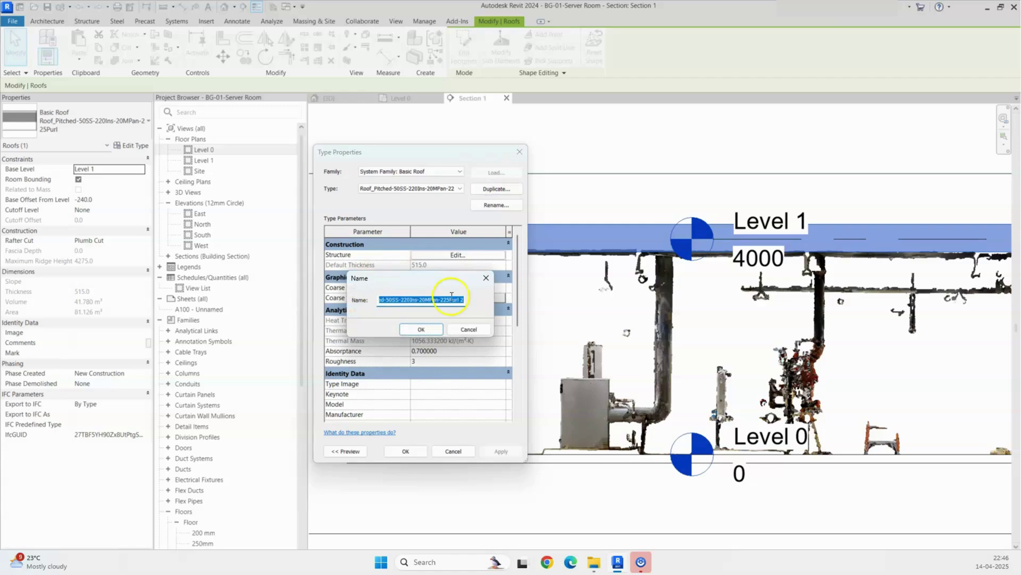
type("100 mm")
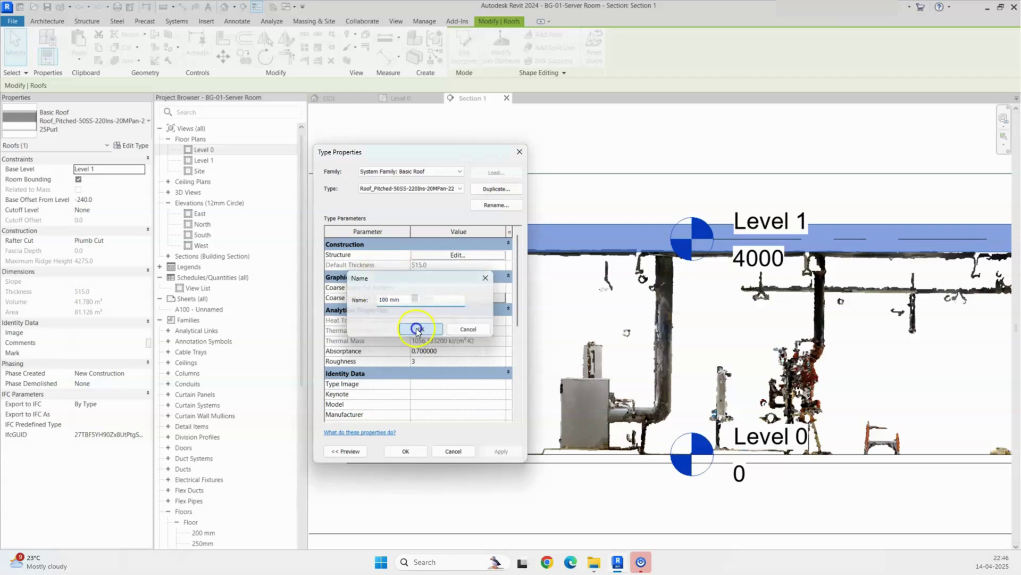
left_click(419, 328)
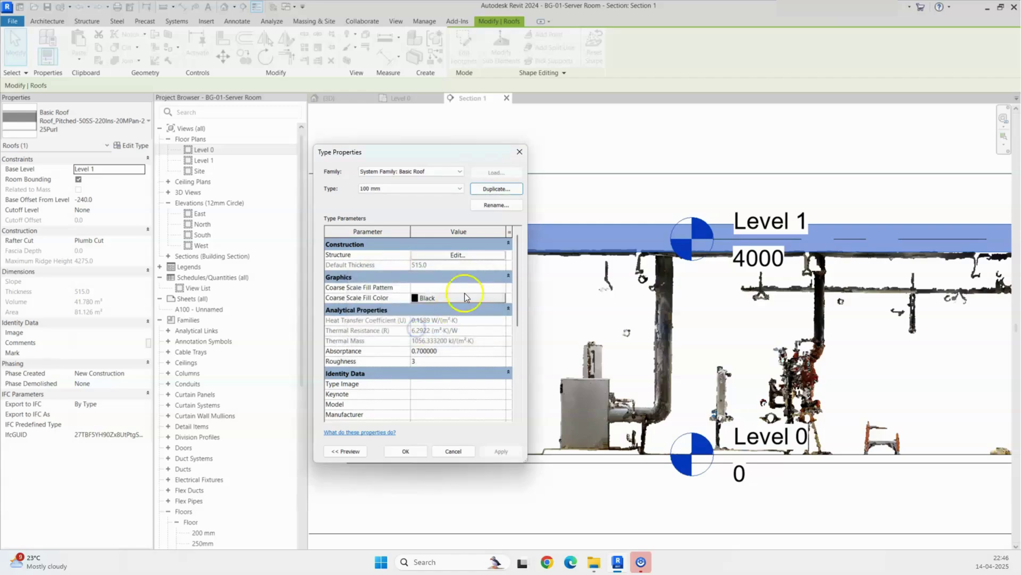
Step: Set the steel purlin structure layer of the "100 mm" roof type to 100 mm thick and accept the type changes
left_click(453, 255)
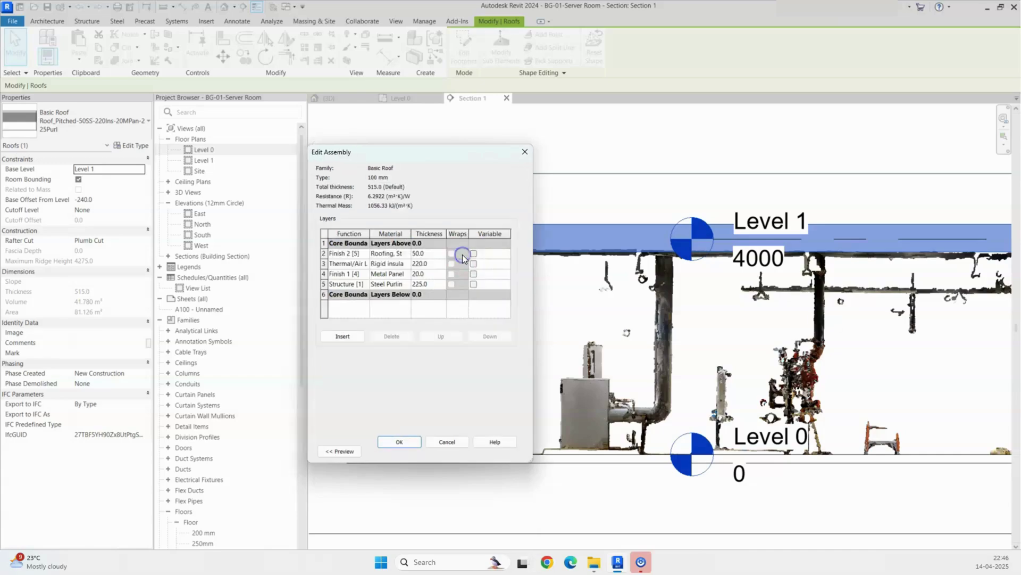
left_click(435, 285)
left_click(409, 441)
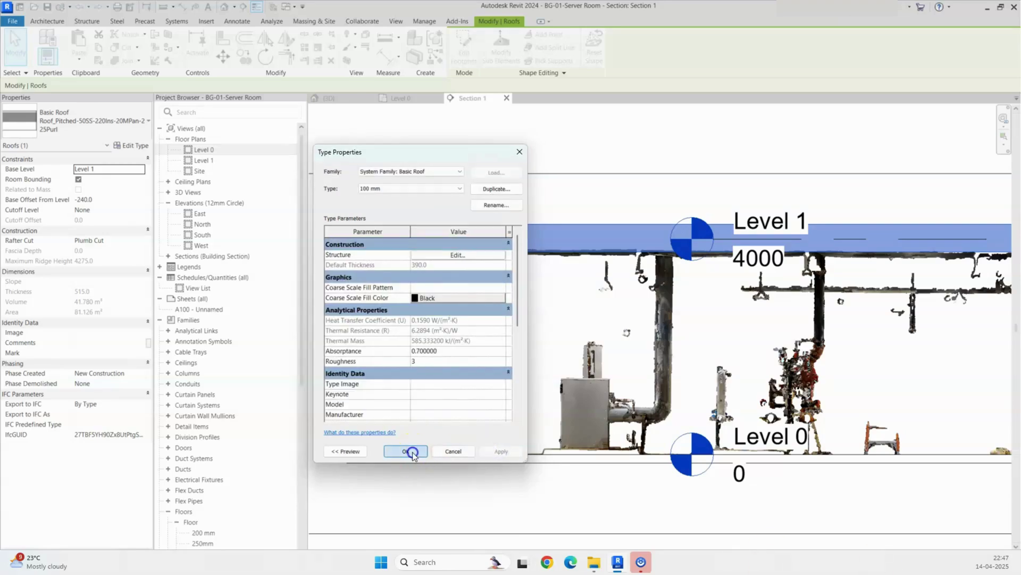
left_click(405, 450)
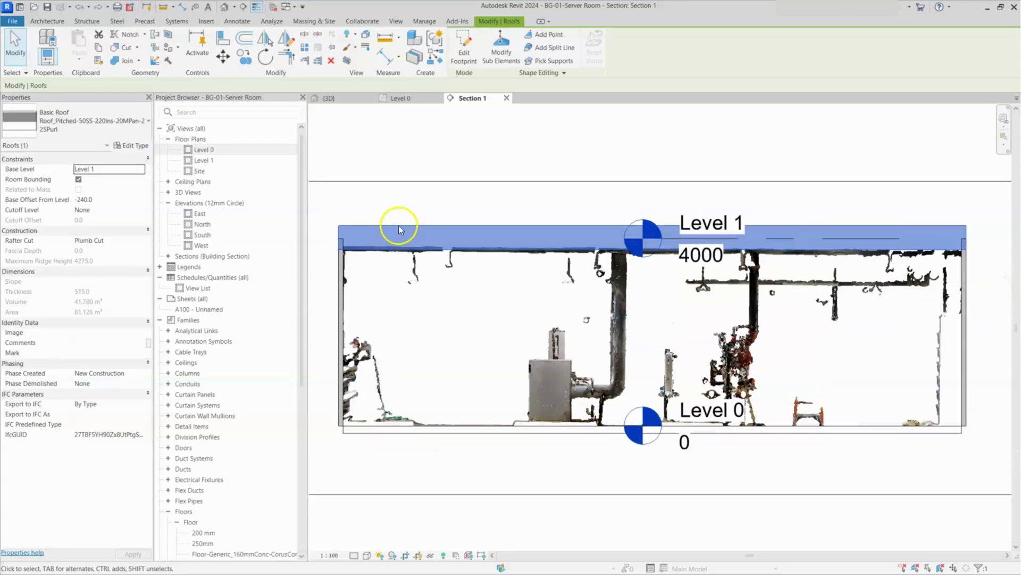
Step: Change the roof over the server room to the Roof_Generic-125mm type
key("Escape")
left_click(559, 239)
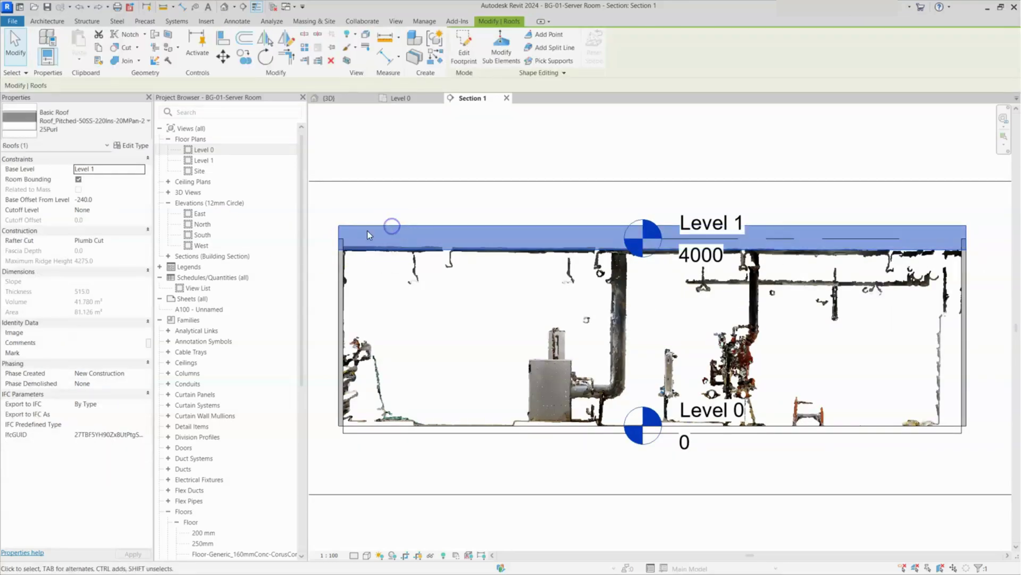
left_click(93, 136)
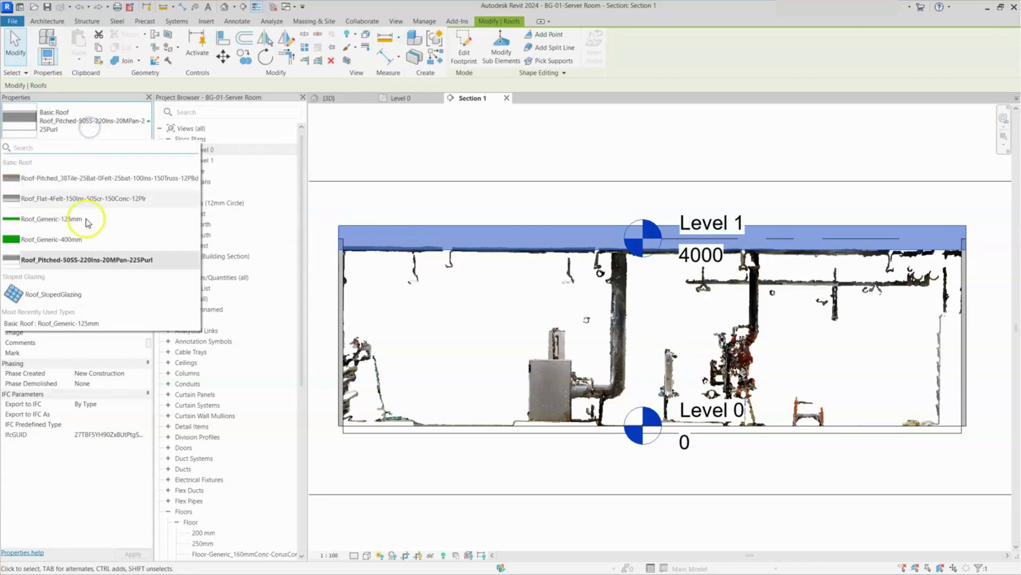
left_click(49, 223)
scroll(378, 256, "up", 1)
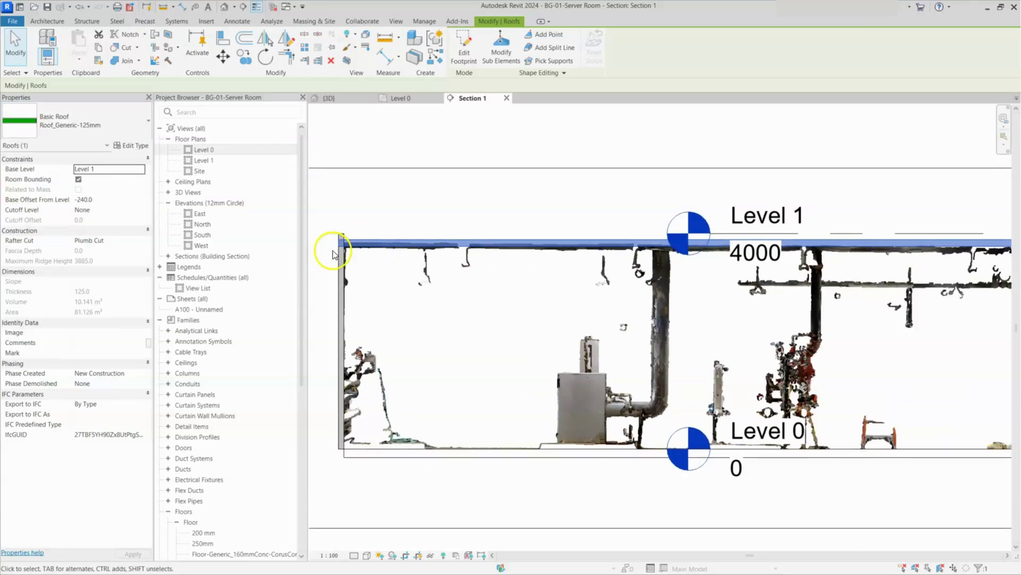
scroll(340, 244, "up", 3)
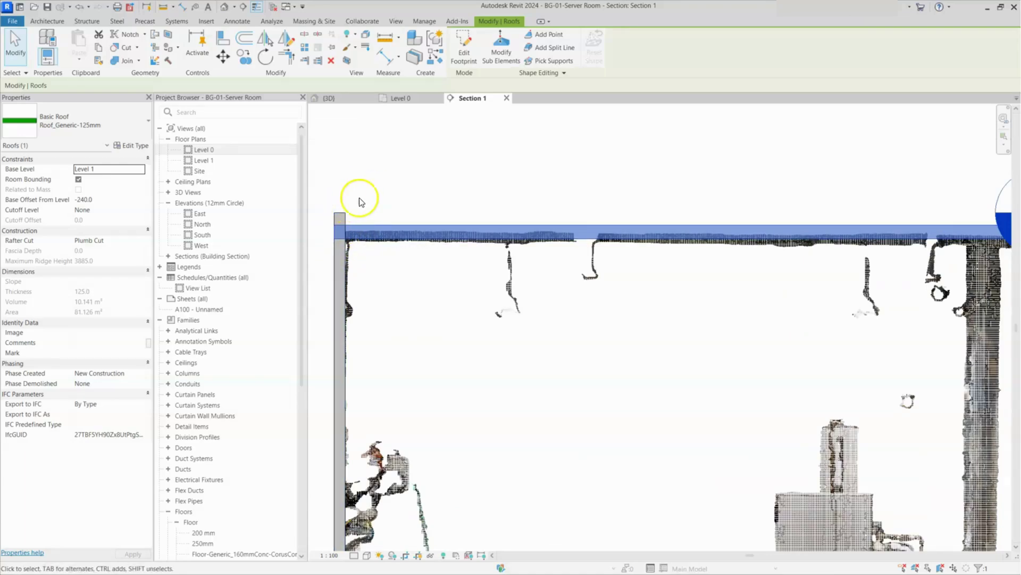
Step: In the 3D view, attach the tops of all four walls to the roof and check the wall joints in Section 1
left_click(342, 101)
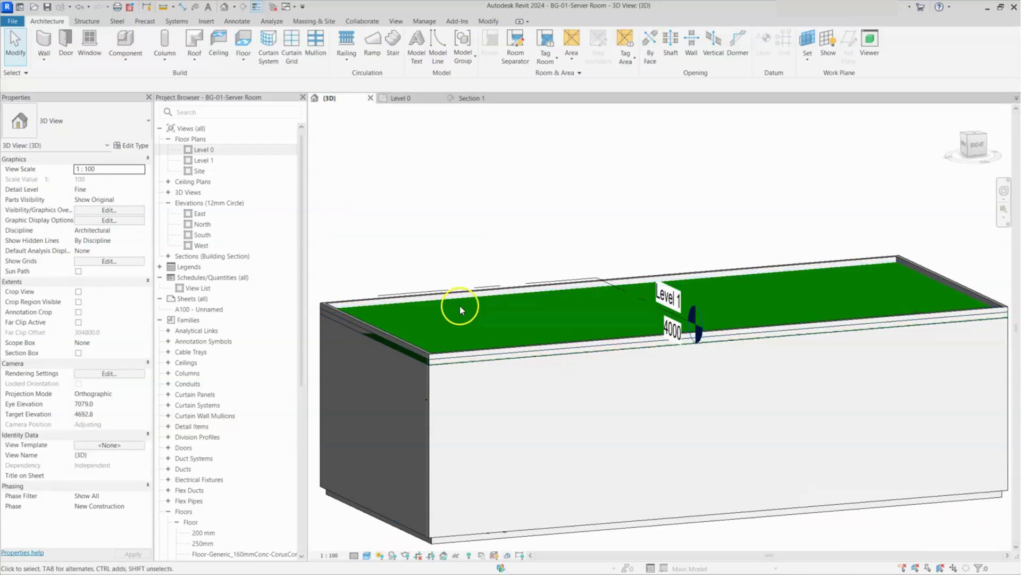
key("Tab")
left_click(432, 415)
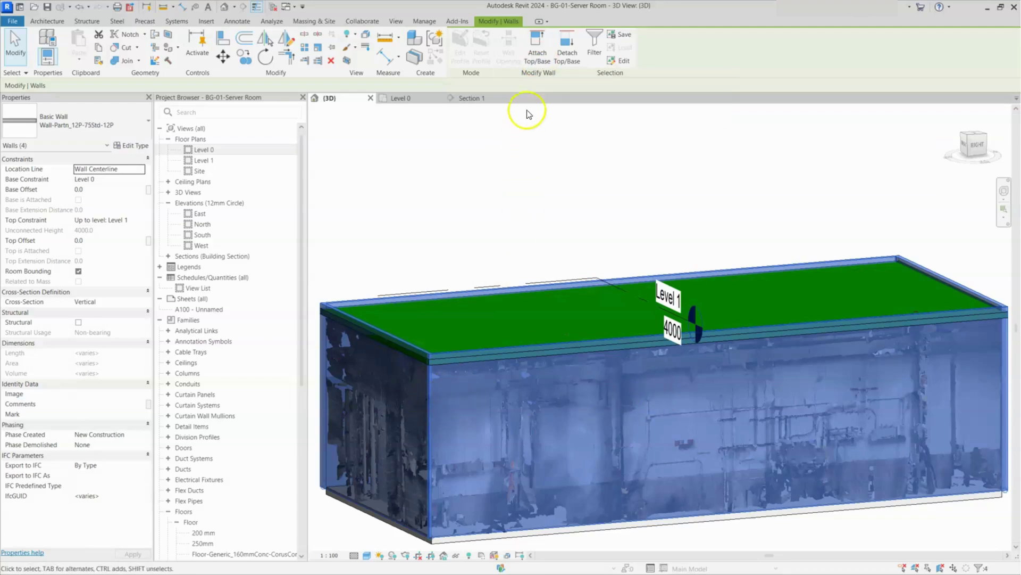
left_click(538, 52)
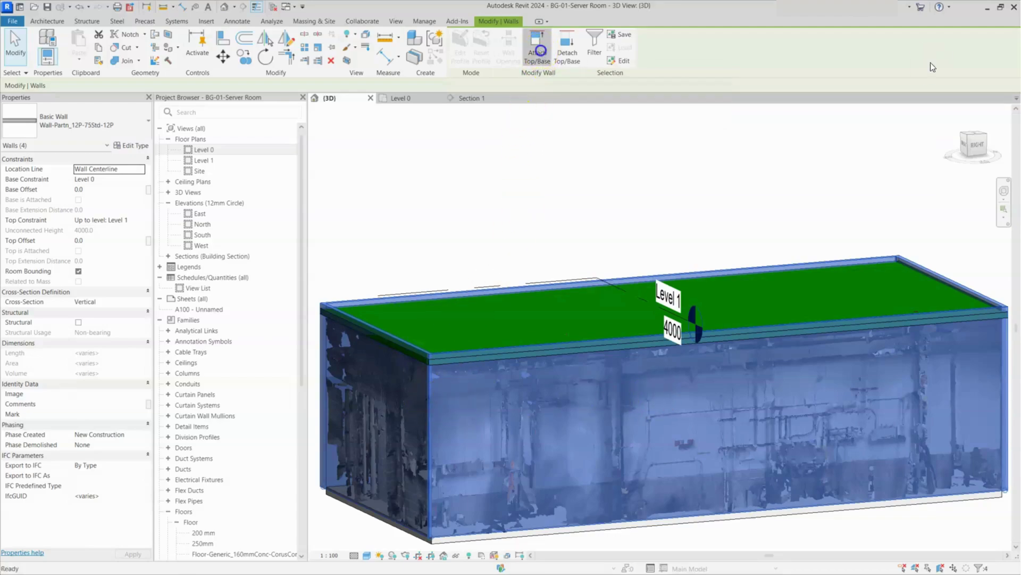
left_click(537, 295)
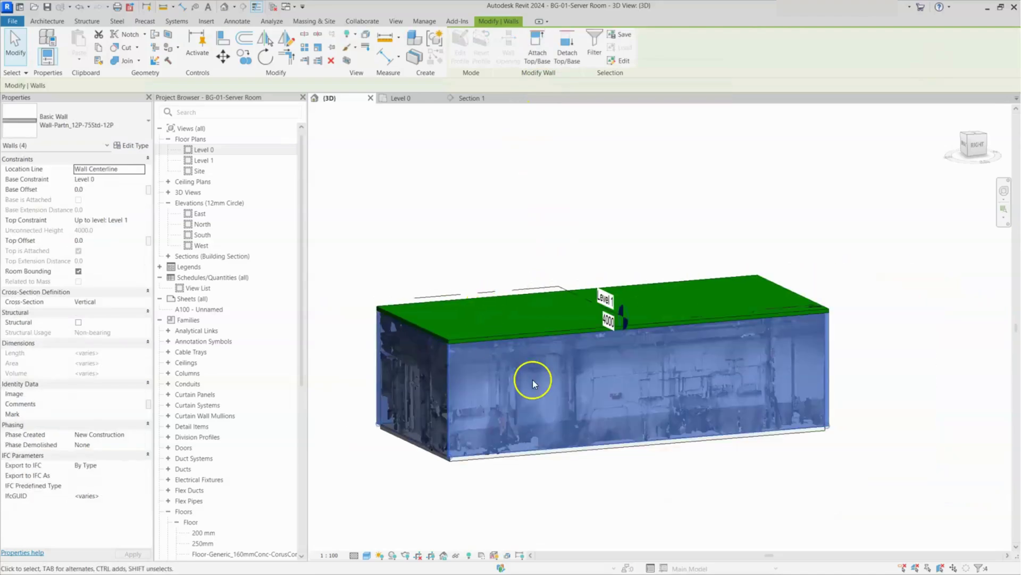
key("ctrl+Tab")
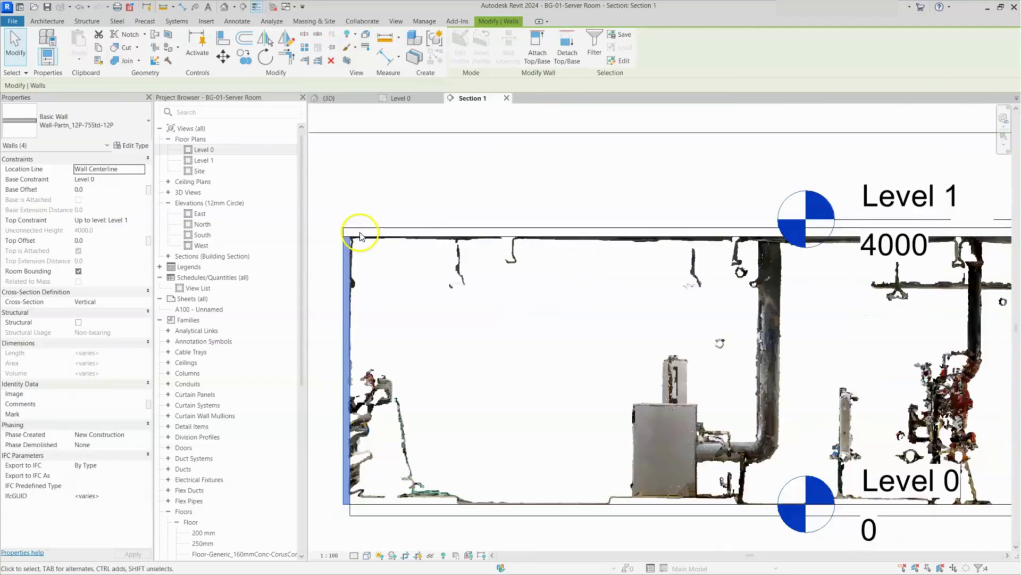
scroll(359, 259, "down", 4)
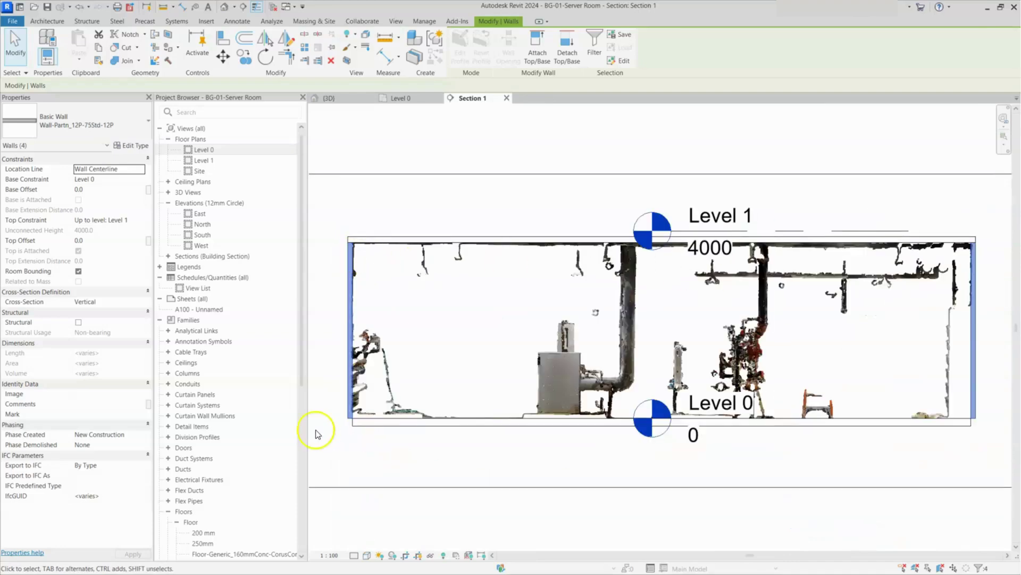
scroll(367, 420, "up", 6)
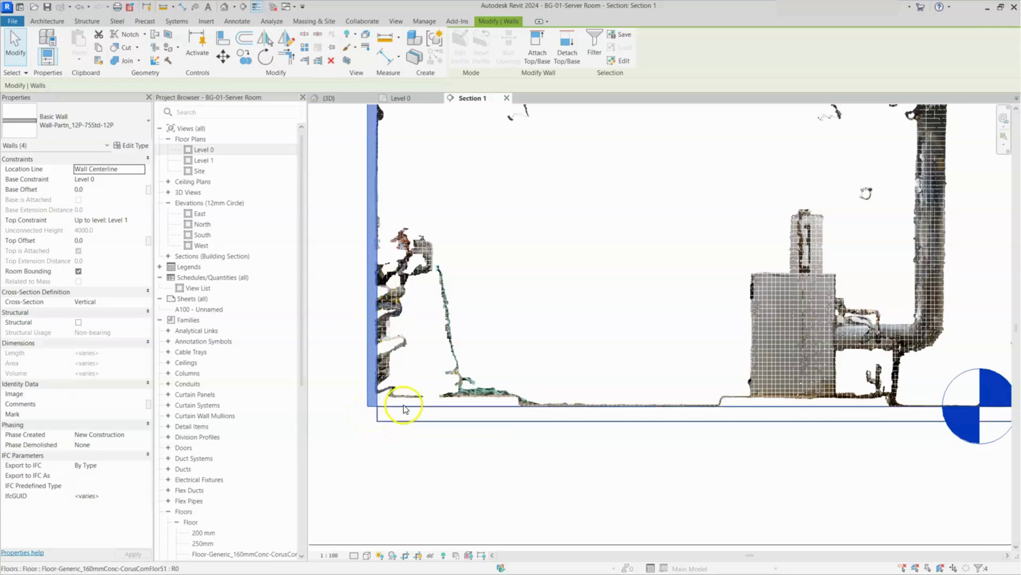
scroll(406, 407, "down", 4)
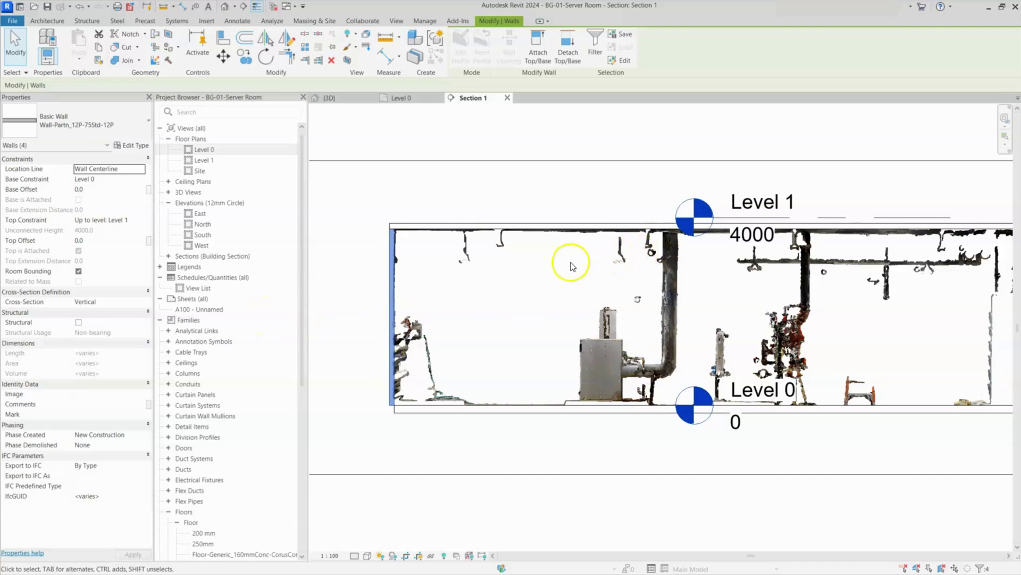
Step: In the 3D view, create a sloped footprint roof on Level 1 beside the building from a circle of about 3300 mm radius
left_click(338, 98)
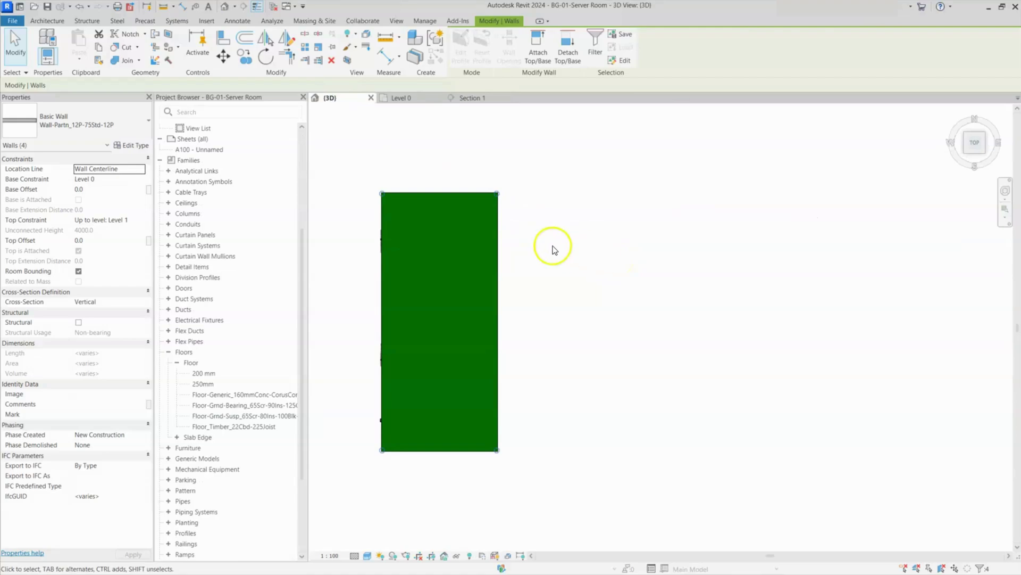
left_click(42, 21)
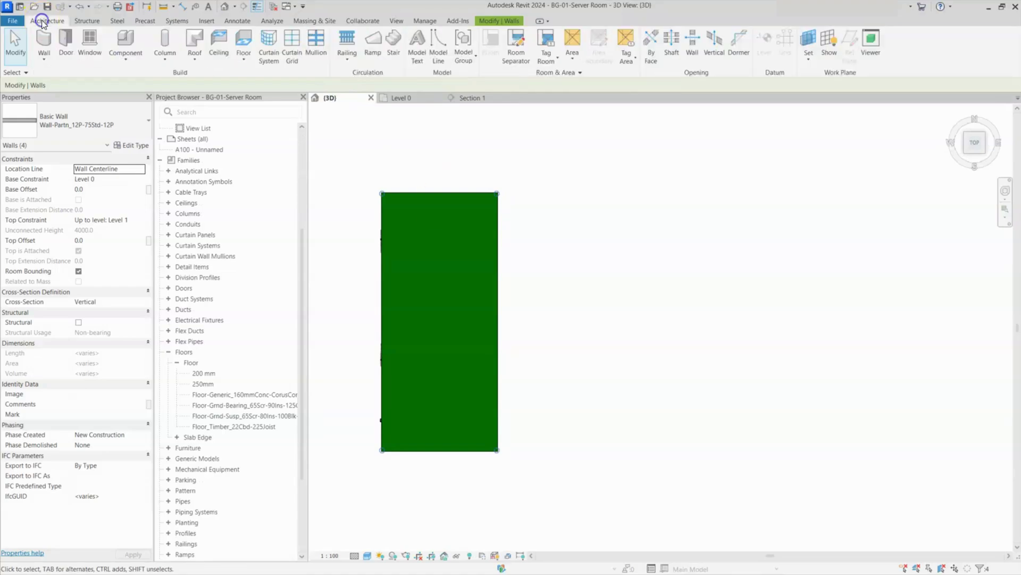
left_click(192, 63)
left_click(226, 97)
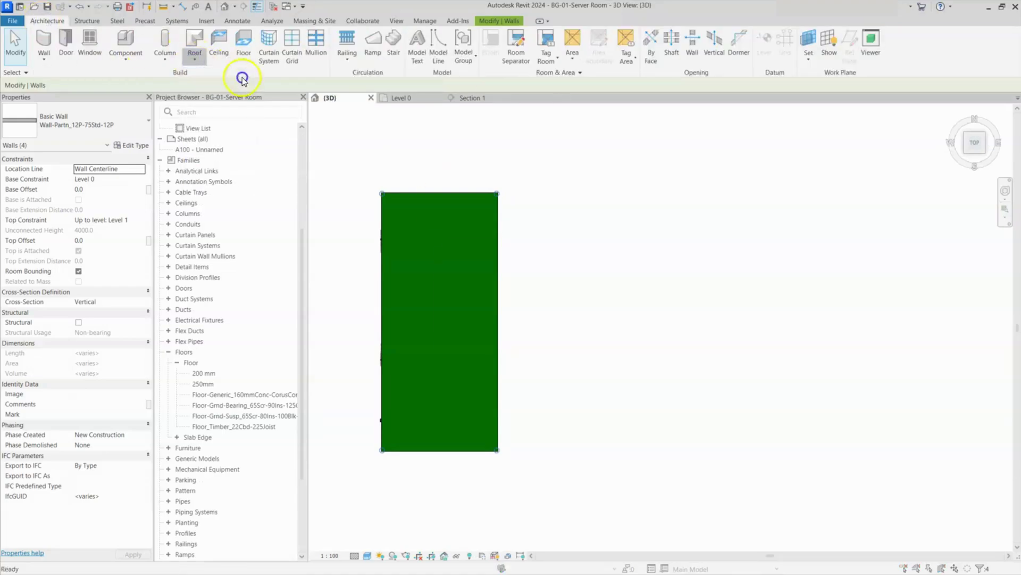
key("Escape")
left_click(195, 41)
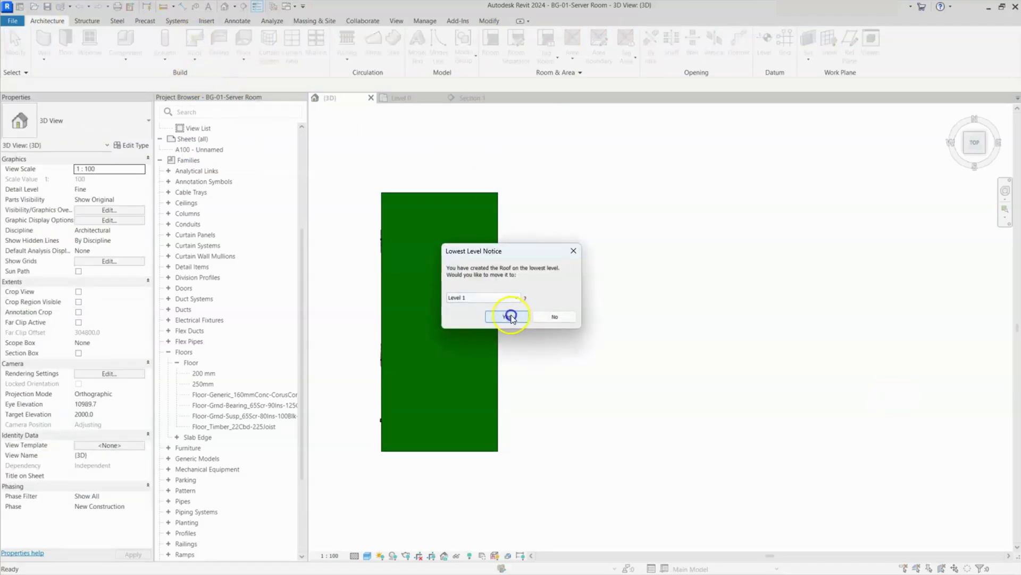
left_click(509, 316)
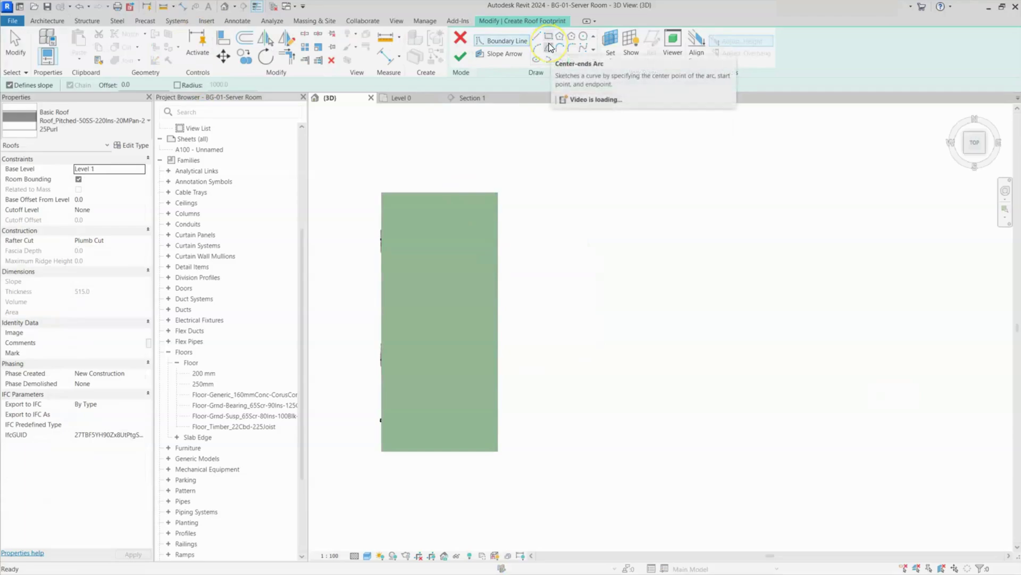
left_click(585, 36)
left_click(594, 216)
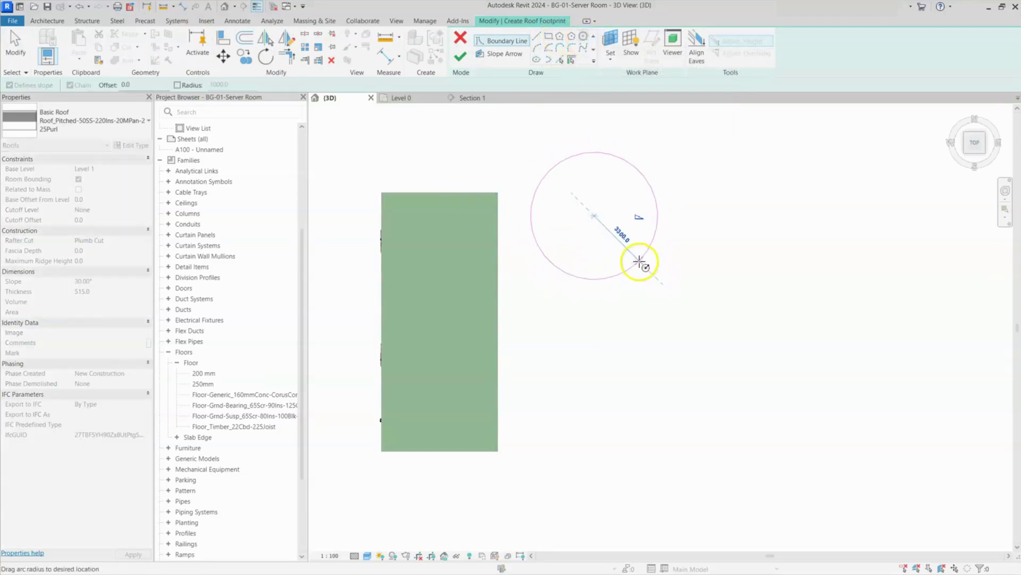
left_click(460, 56)
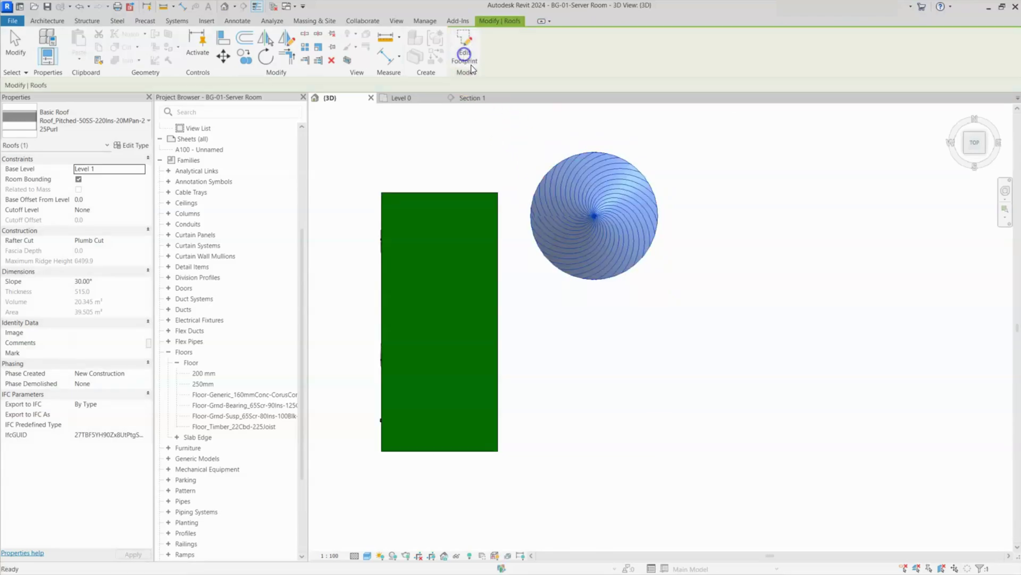
middle_click_drag(699, 265, 707, 292, "shift")
left_click(707, 293)
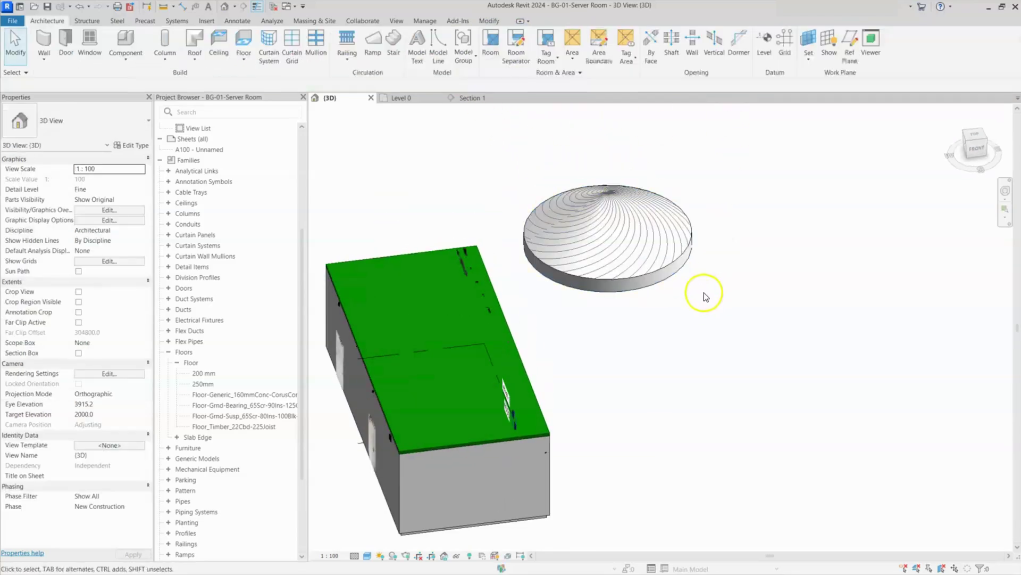
Step: Change the circular roof beside the building to the Roof_Generic-125mm type
left_click(654, 294)
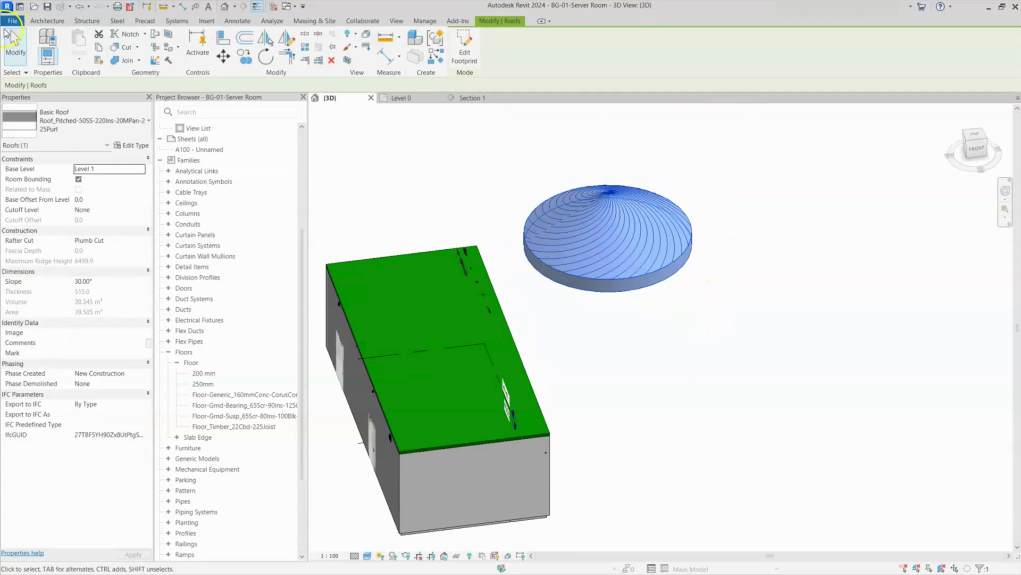
left_click(76, 125)
left_click(75, 229)
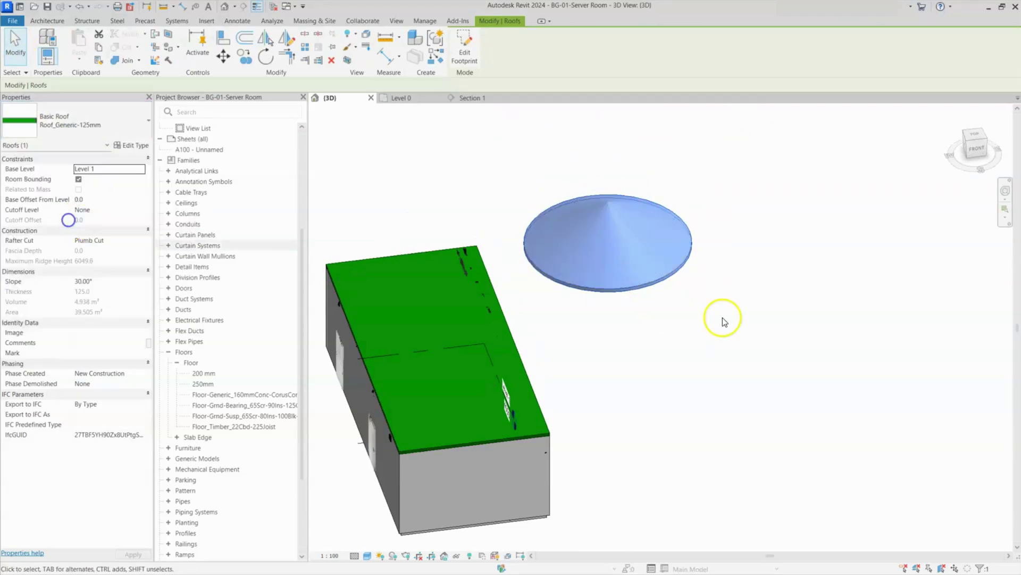
left_click(713, 318)
middle_click_drag(713, 318, 665, 266, "shift")
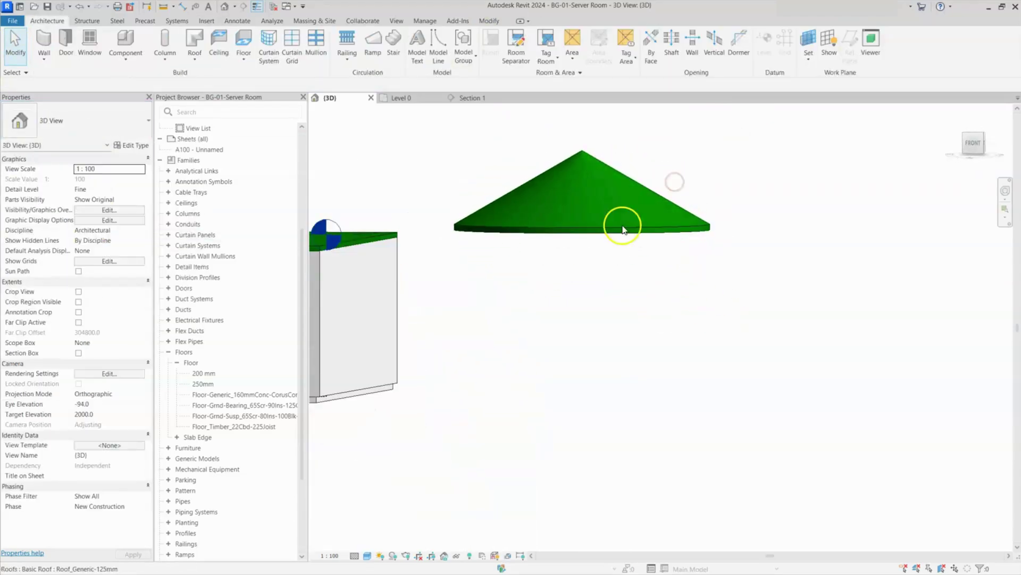
Step: Edit the circular roof's footprint so its boundary no longer defines a slope, and finish the sketch
left_click(593, 158)
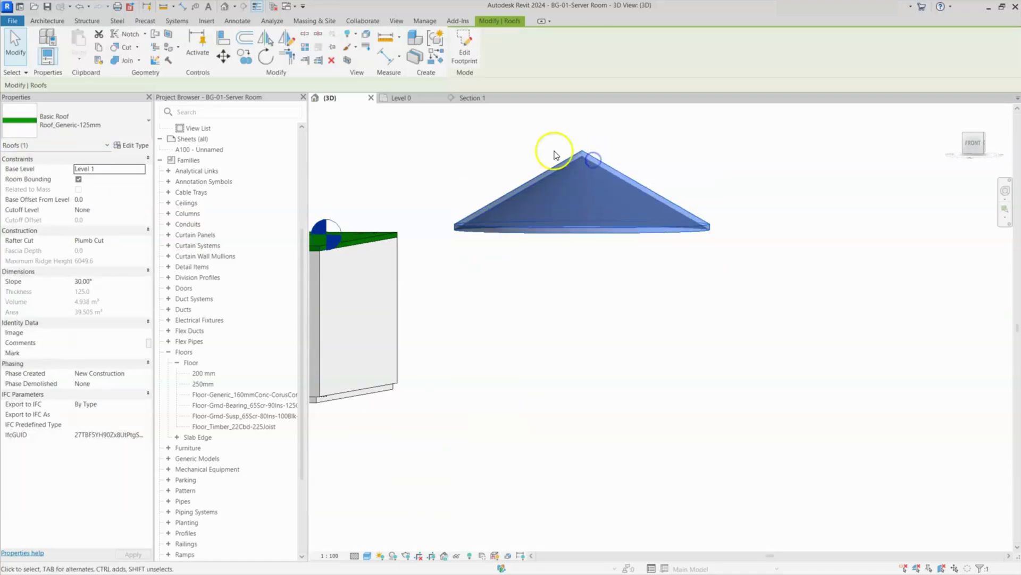
left_click(464, 60)
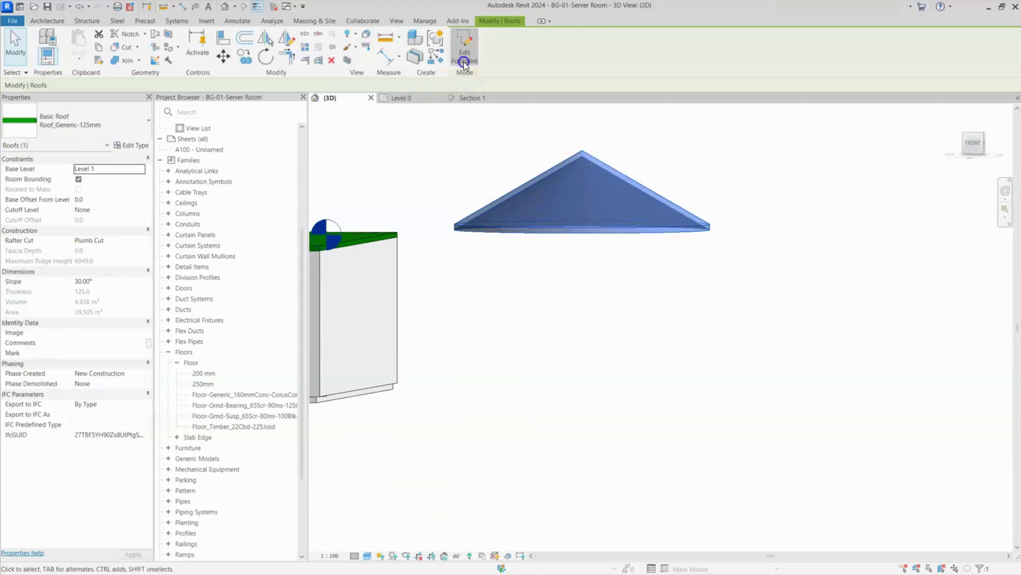
left_click(514, 230)
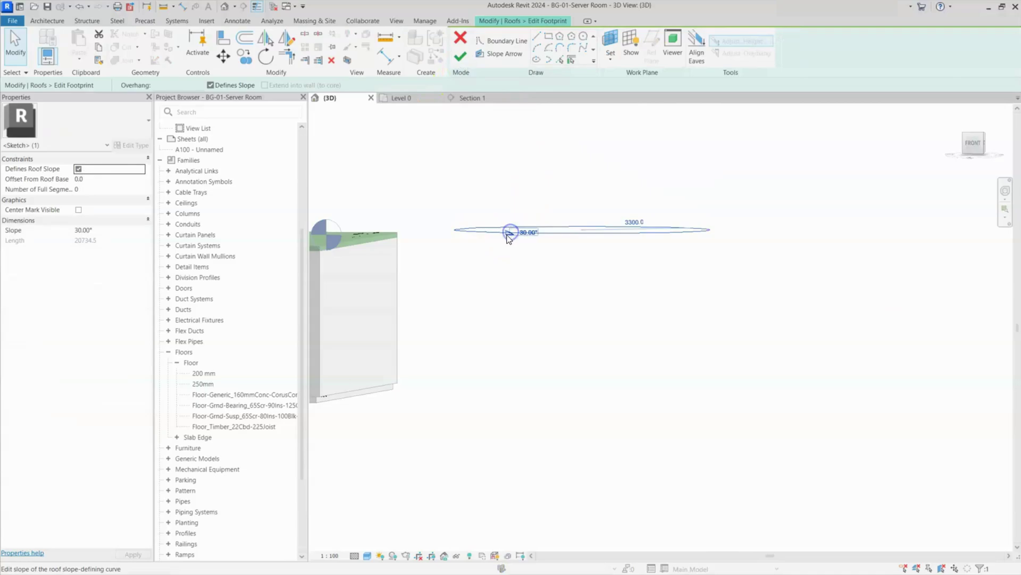
left_click(211, 85)
left_click(460, 56)
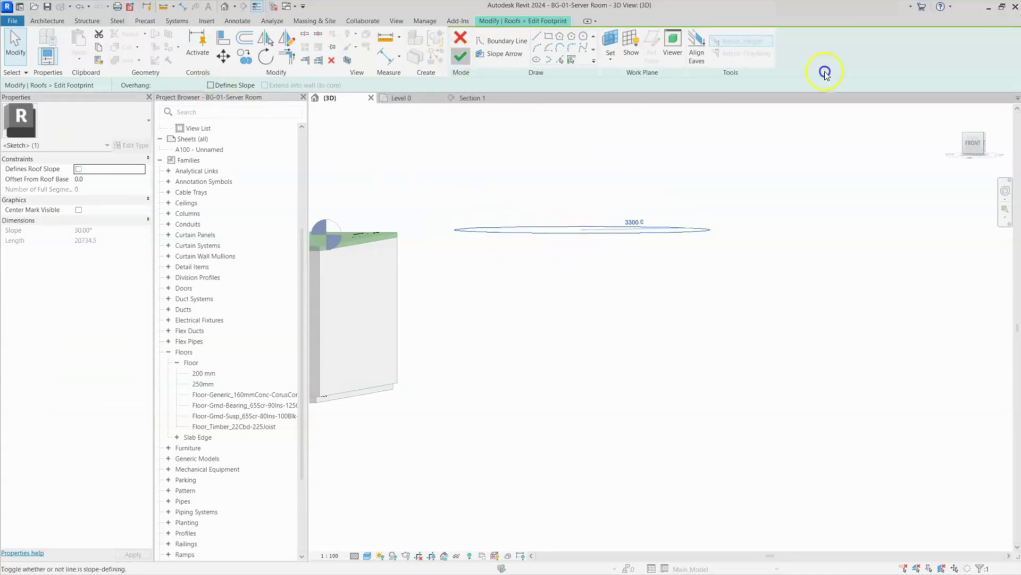
middle_click_drag(653, 211, 653, 365, "shift")
left_click(653, 365)
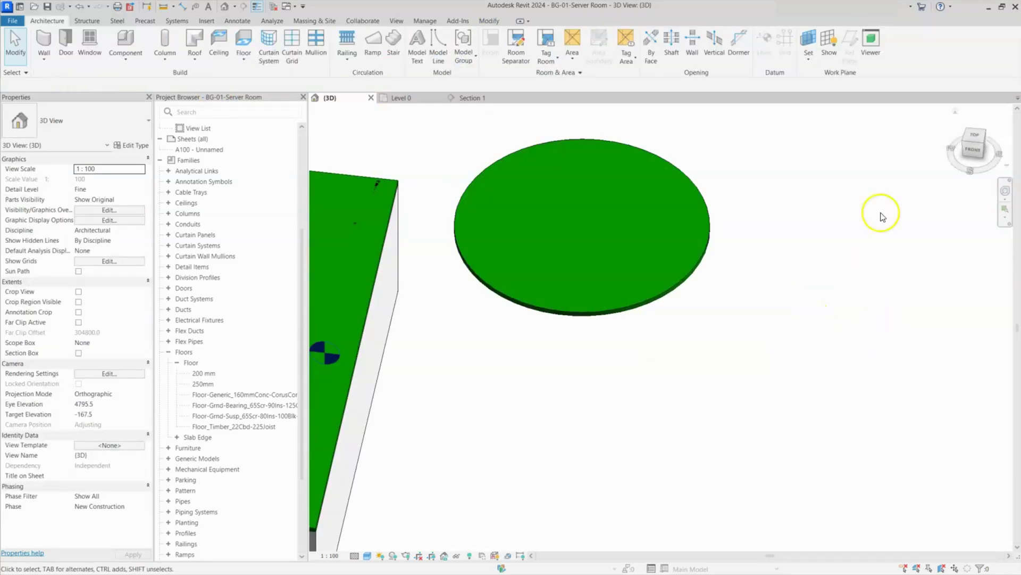
Step: Create a similar sloped footprint roof from an eight-sided polygon beside the circular roof
left_click(976, 137)
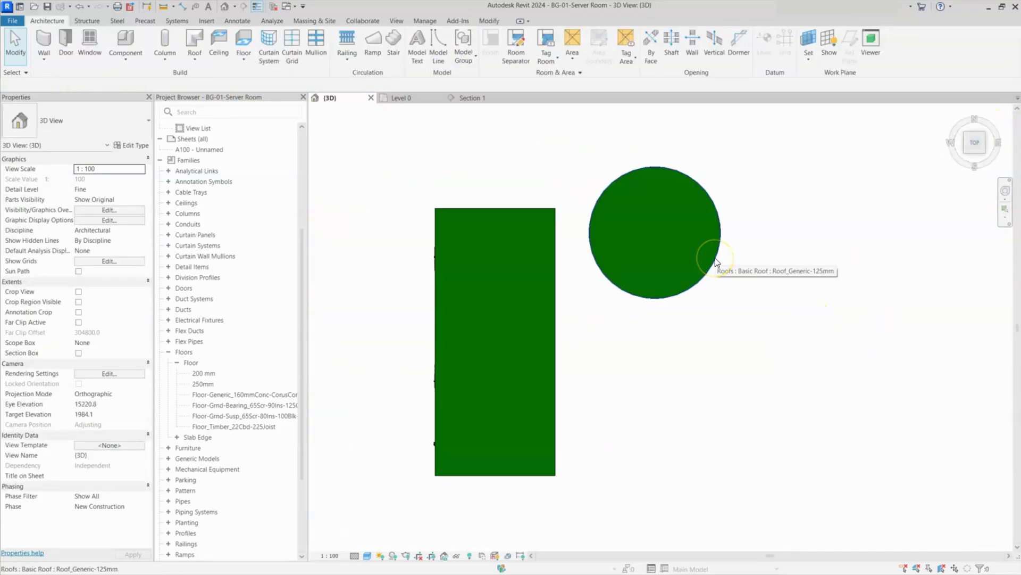
left_click(715, 260)
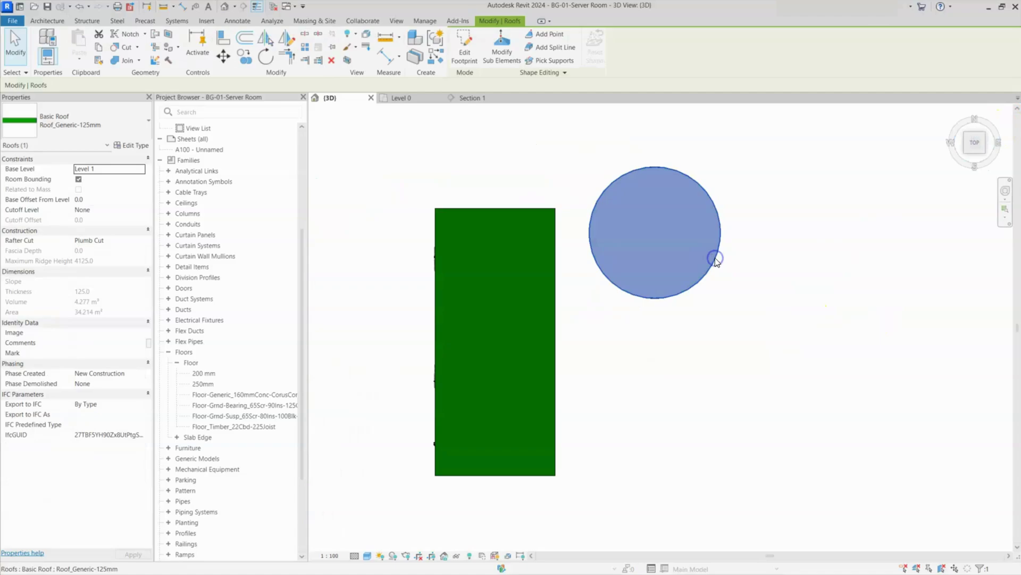
right_click(715, 258)
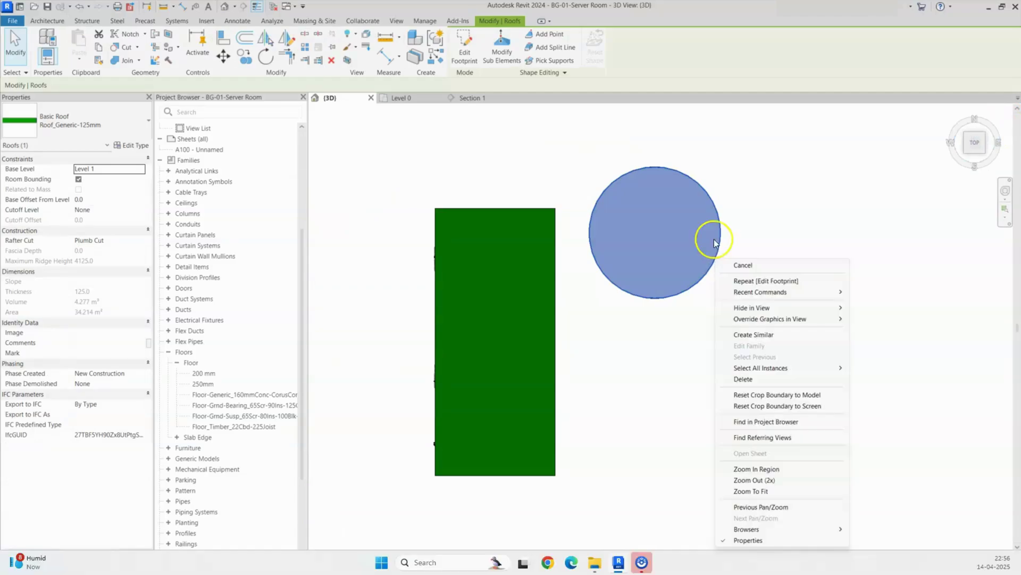
left_click(740, 334)
left_click(502, 316)
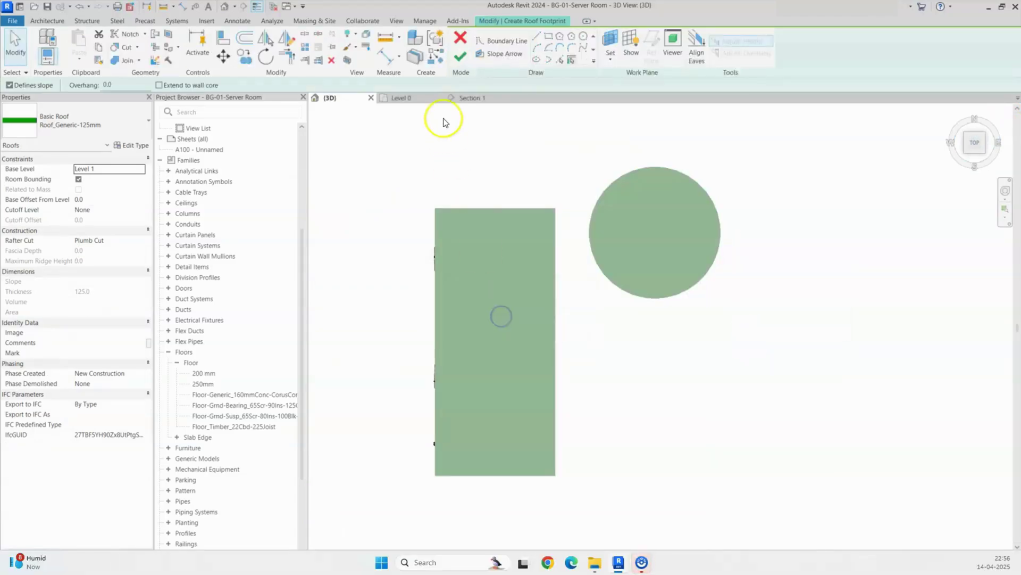
left_click(560, 38)
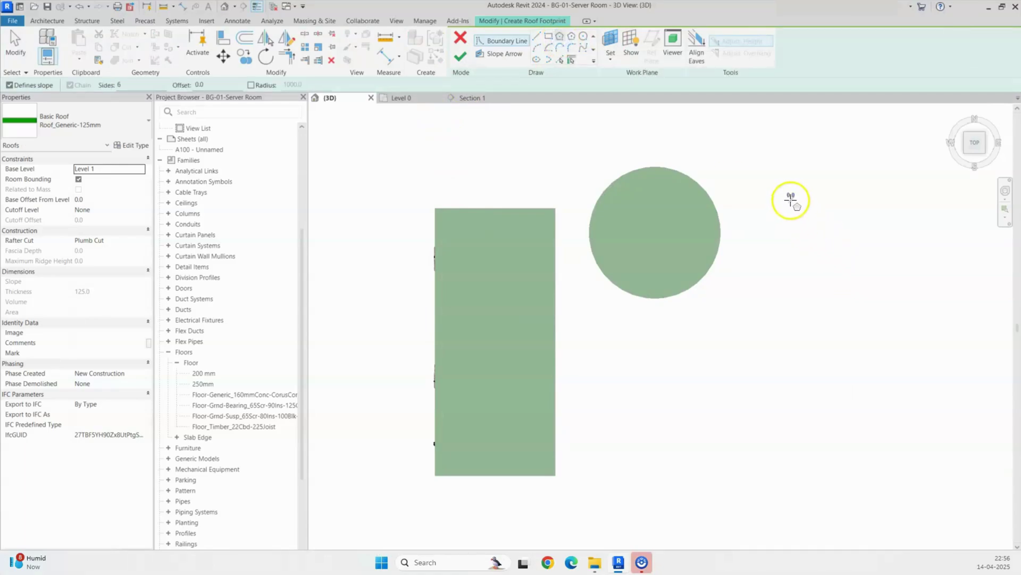
left_click(792, 200)
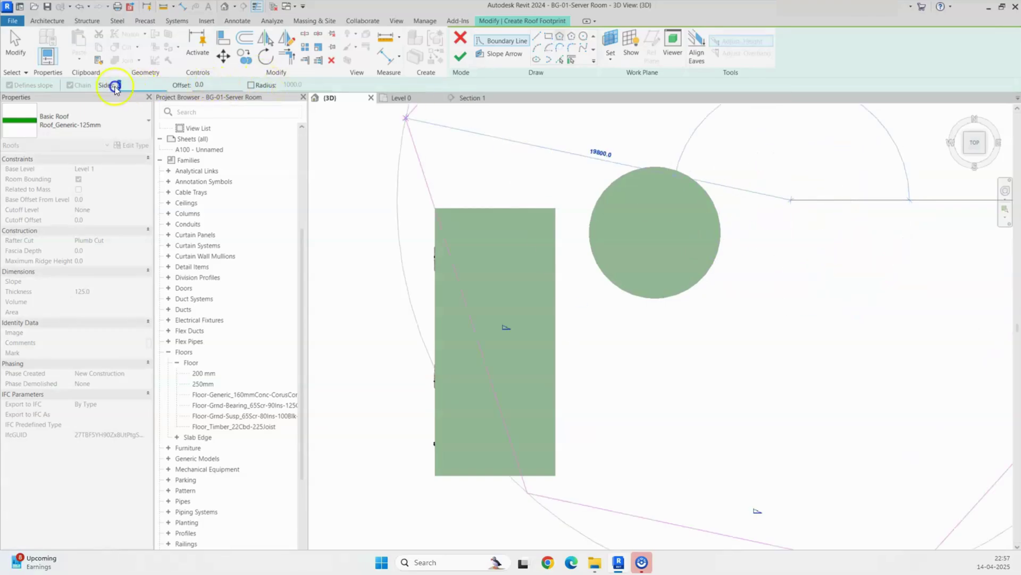
type("8")
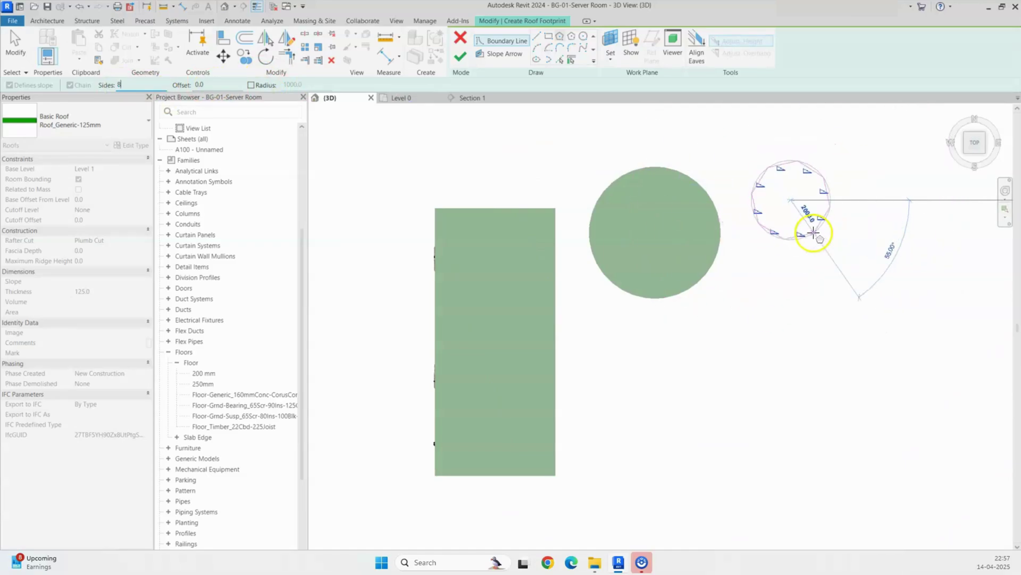
left_click(839, 248)
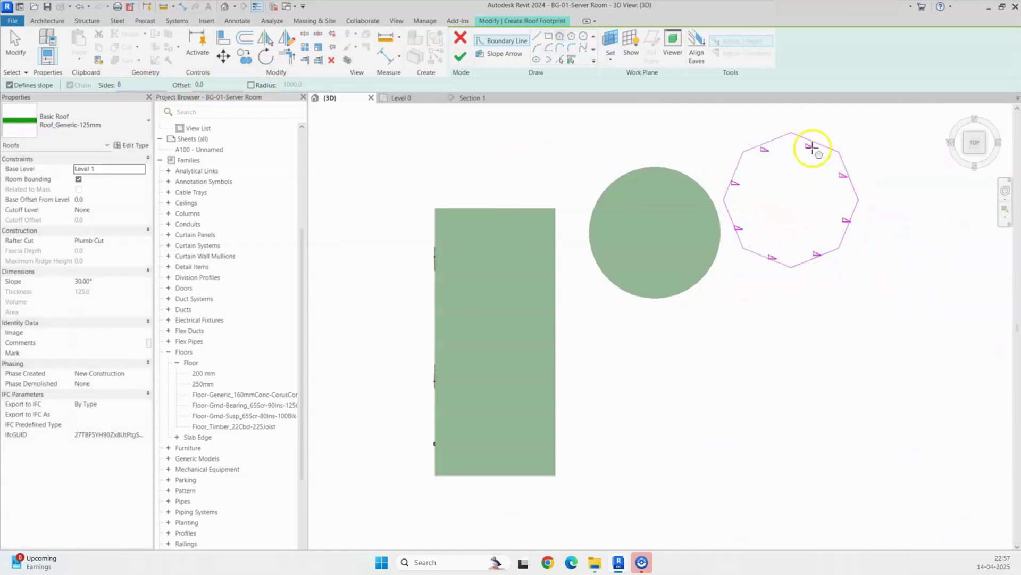
left_click(460, 64)
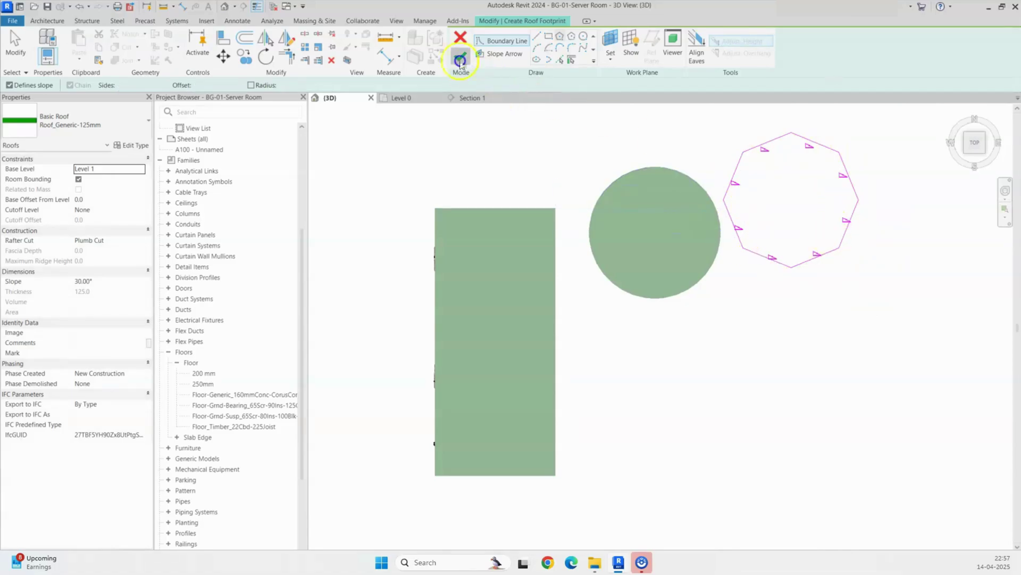
middle_click_drag(874, 235, 835, 192, "shift")
key("Escape")
scroll(818, 209, "up", 3)
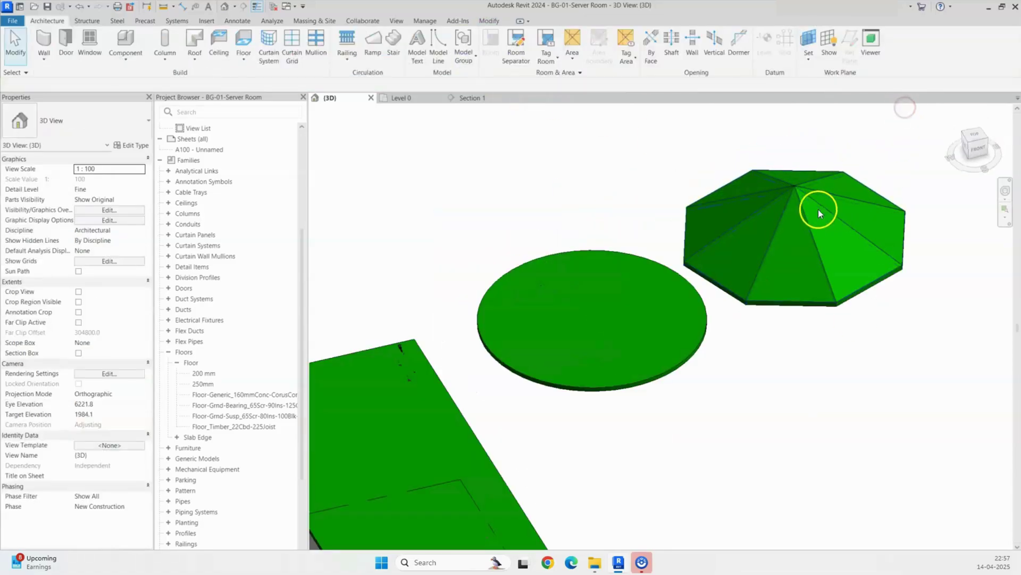
middle_click_drag(863, 229, 826, 148, "shift")
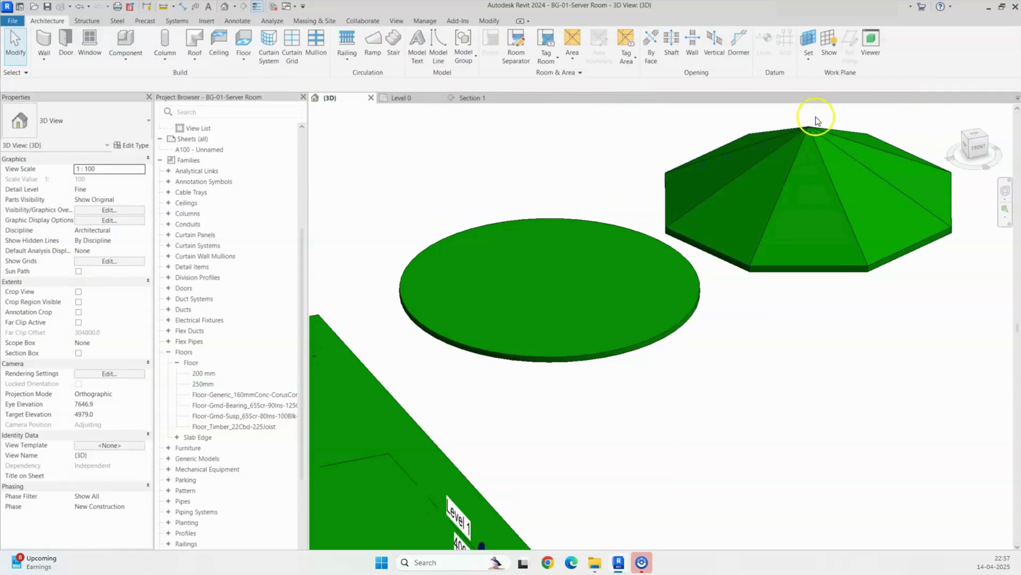
Step: Set the slope of the octagonal roof to 45°
left_click(978, 147)
left_click(793, 279)
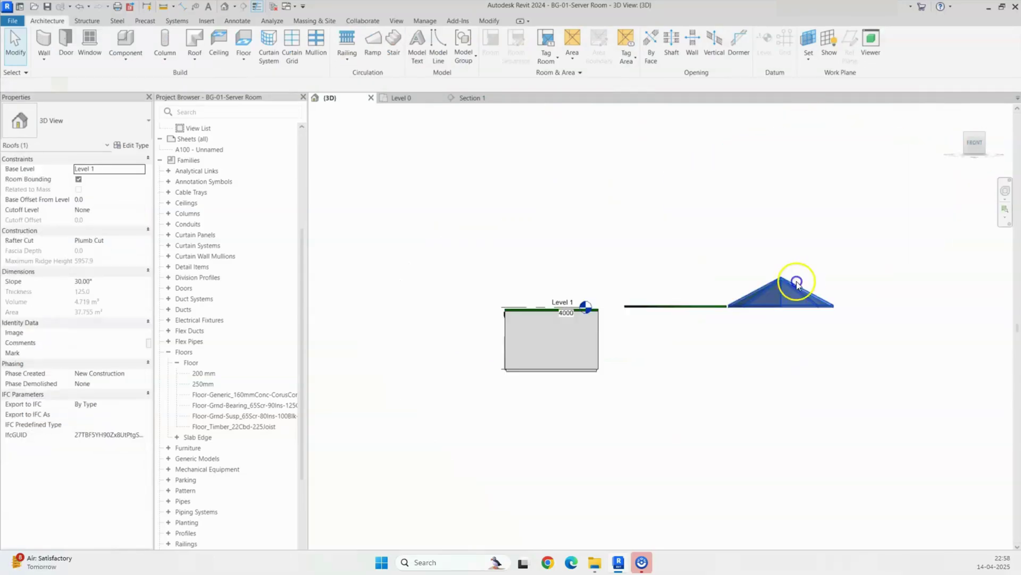
left_click(112, 281)
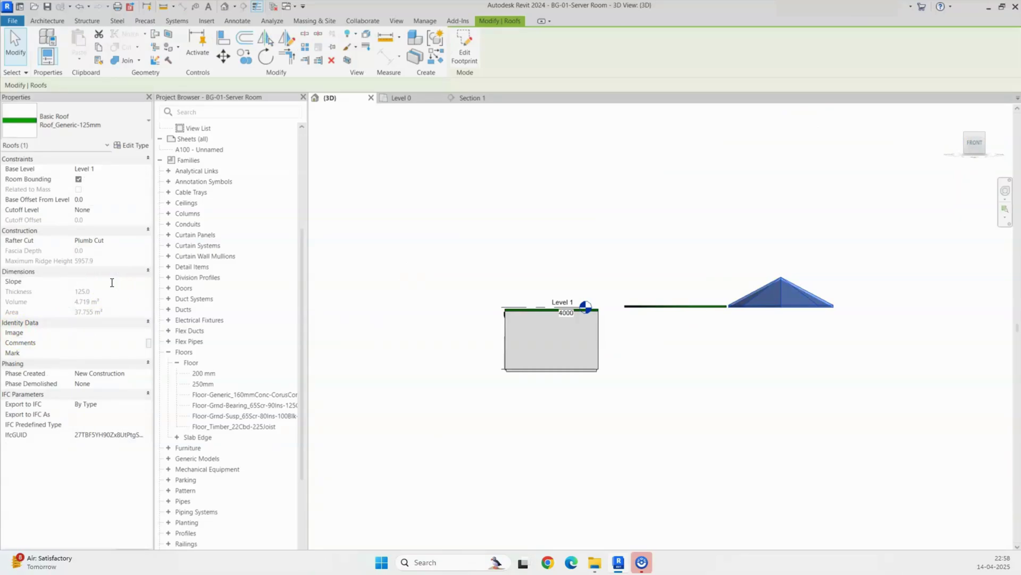
key("Return")
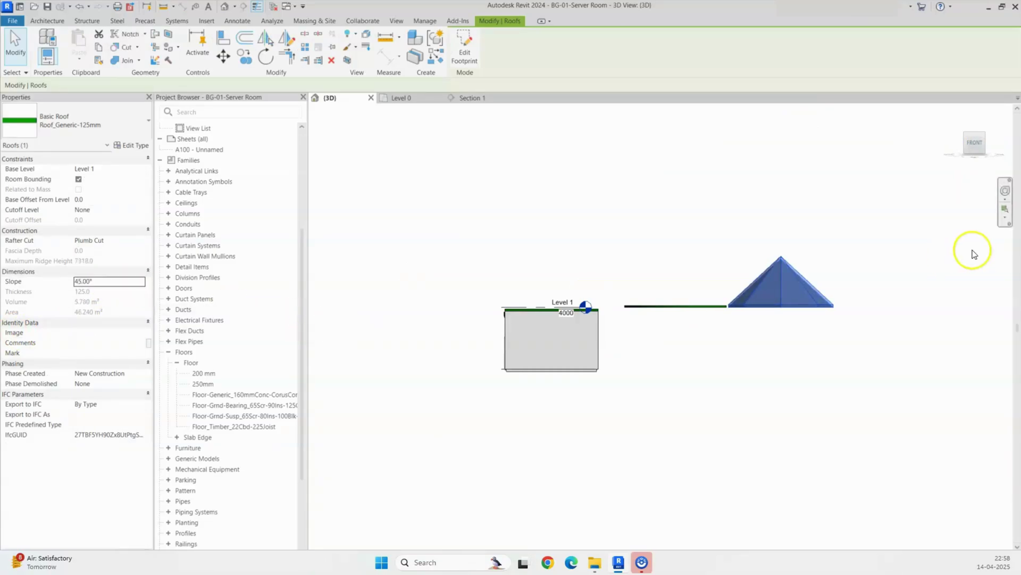
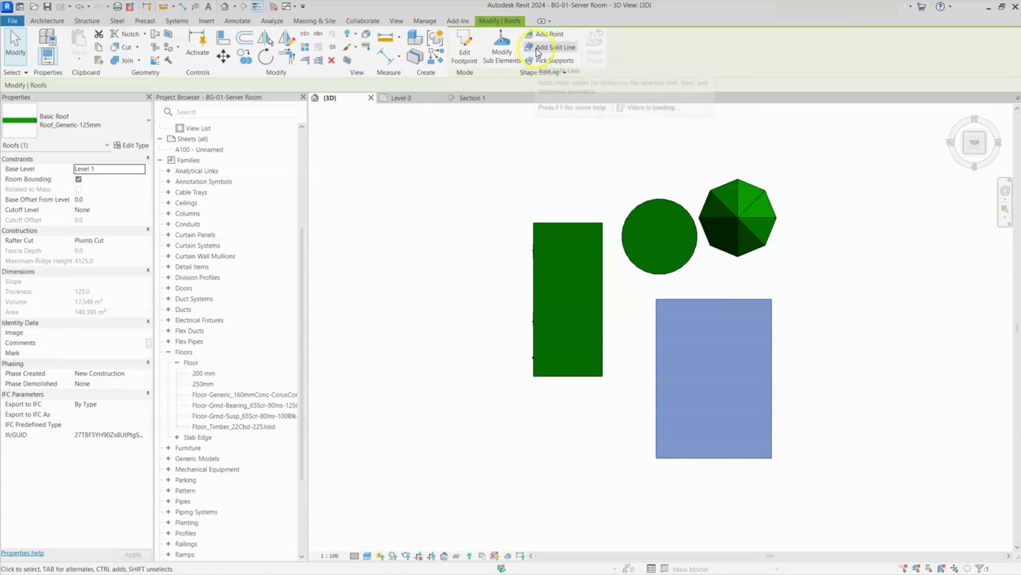
Step: Add a split line lengthwise through the middle of the rectangular flat roof, between its two short edges
left_click(536, 51)
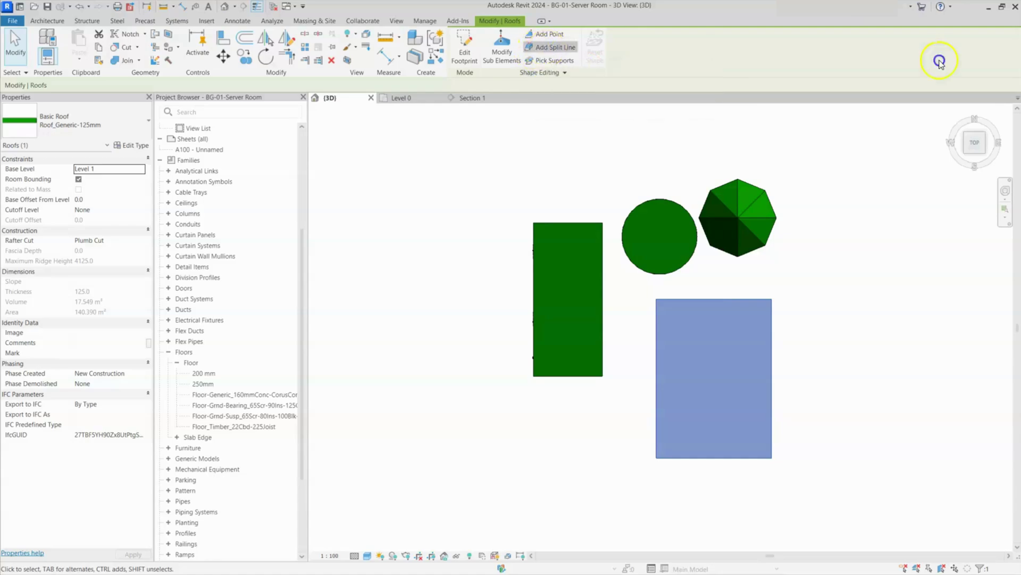
left_click(711, 299)
left_click(714, 458)
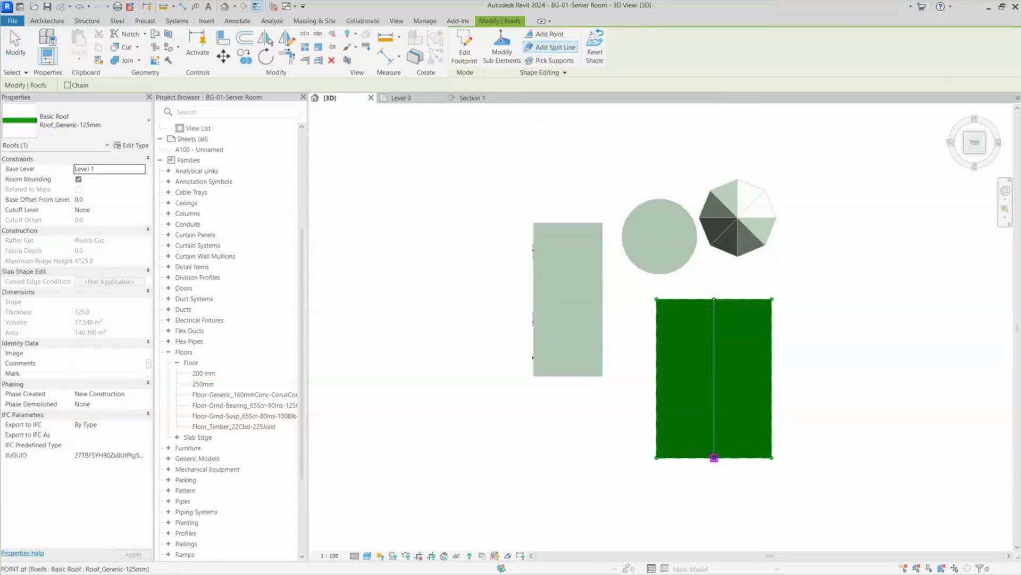
key("Escape")
key("Escape")
middle_click_drag(714, 458, 714, 379, "shift")
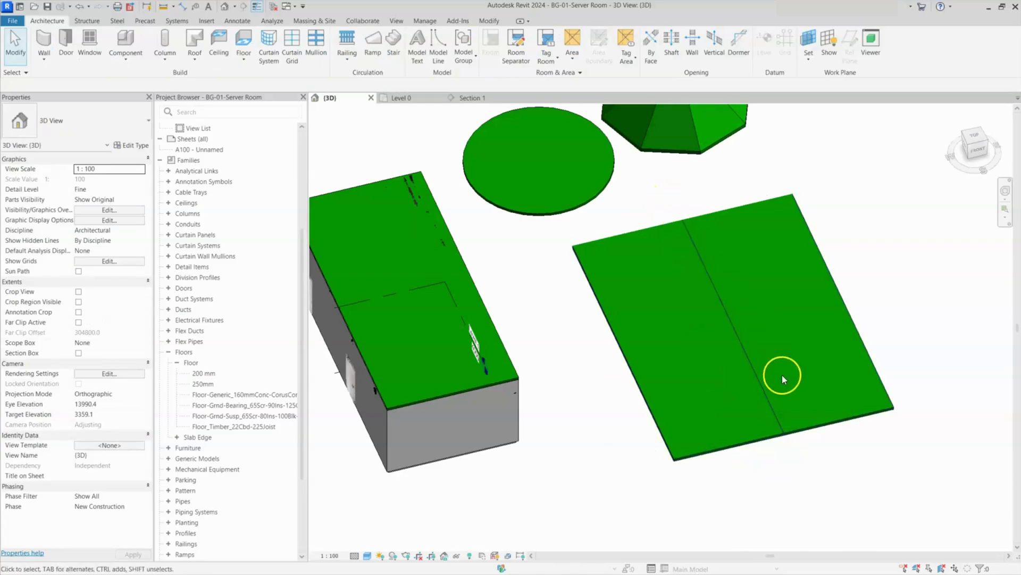
Step: Raise the back end point of the rectangular roof's split line to an elevation of about 4608 mm
left_click(707, 215)
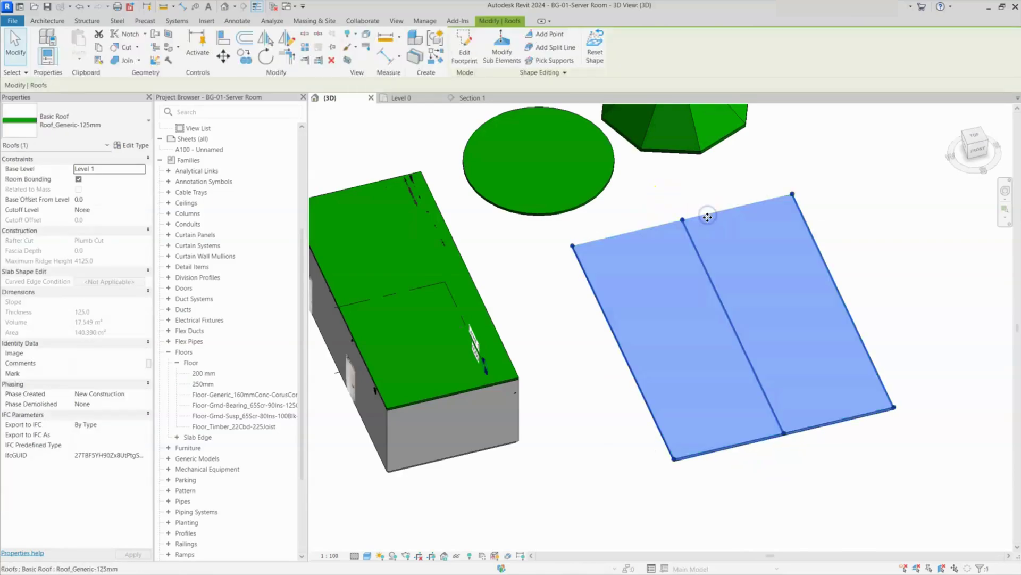
left_click(500, 63)
left_click(712, 250)
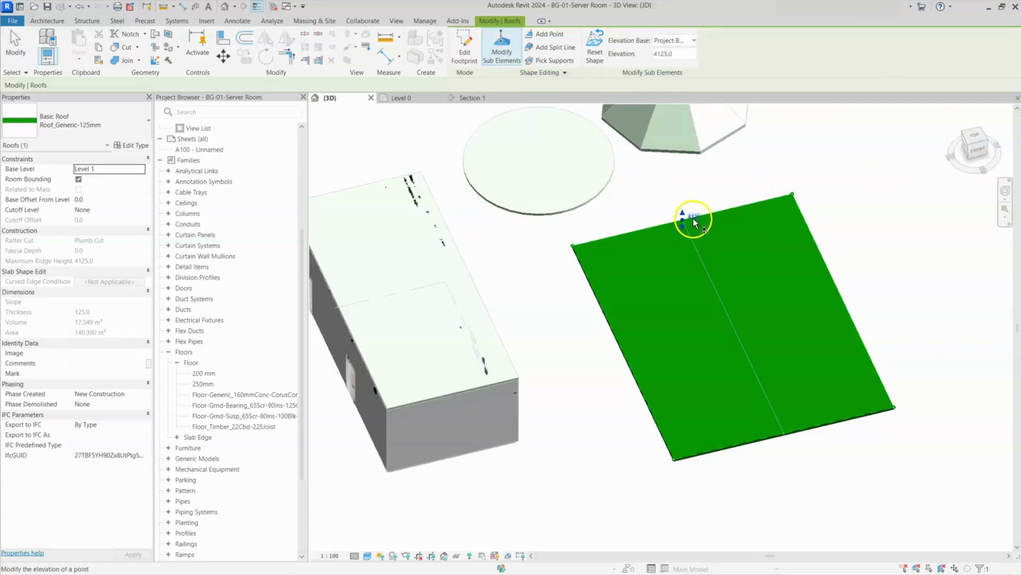
left_click(976, 153)
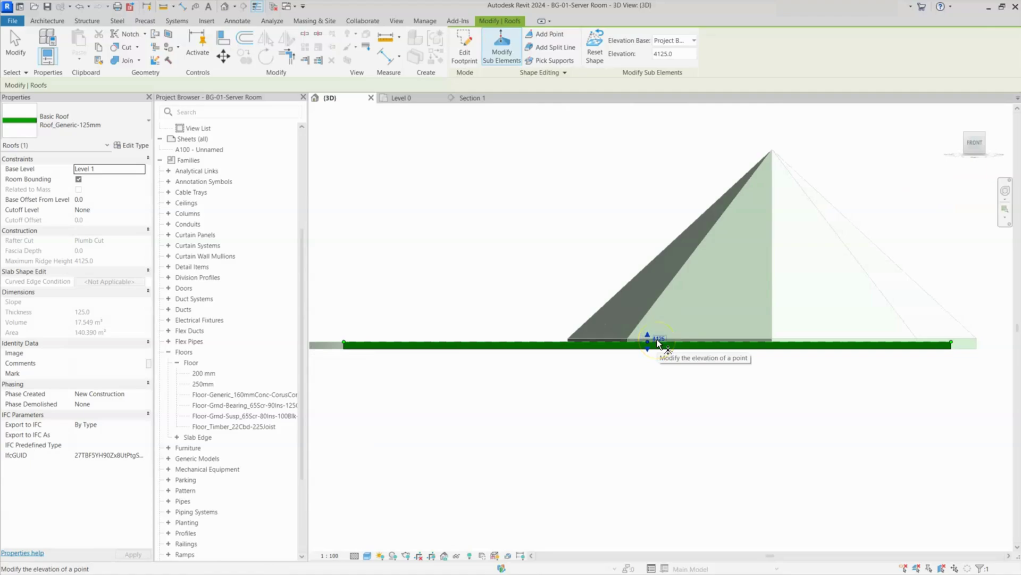
left_click_drag(660, 343, 649, 318)
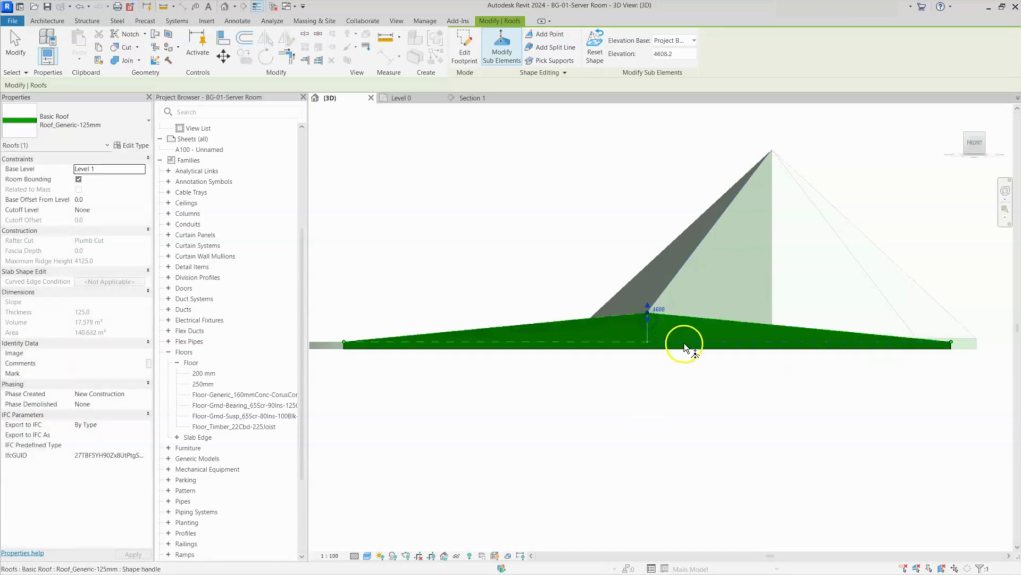
middle_click_drag(684, 342, 814, 219, "shift")
key("Escape")
key("Escape")
scroll(692, 416, "down", 3)
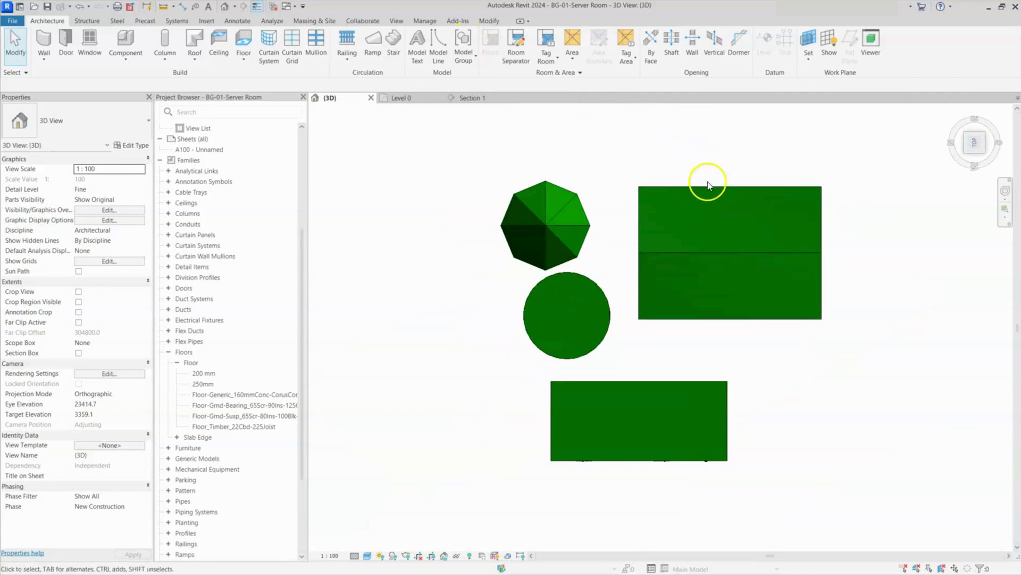
Step: Add two shape points along the surface of the rectangular roof, one on each side of the split line
left_click(708, 182)
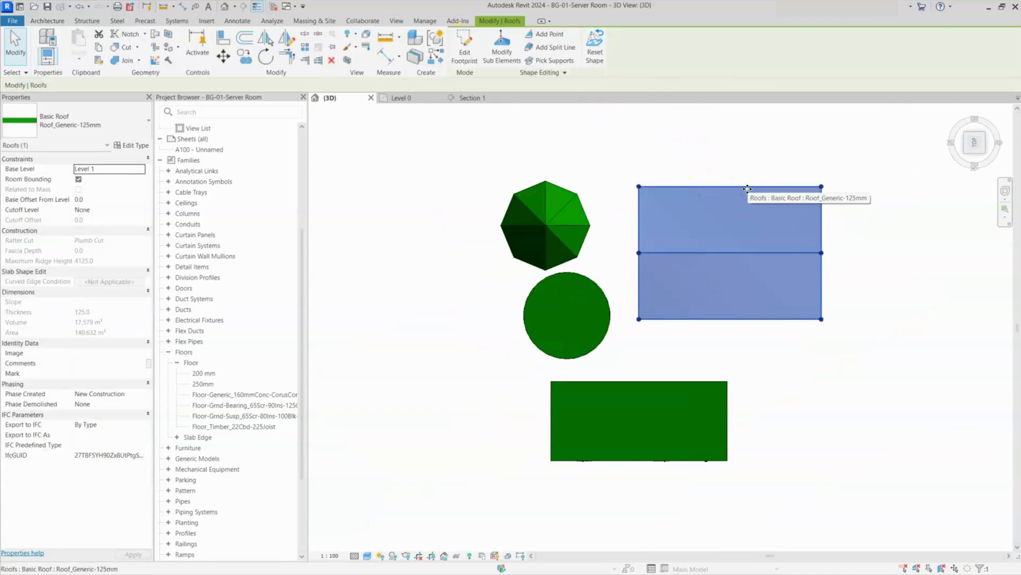
left_click(536, 40)
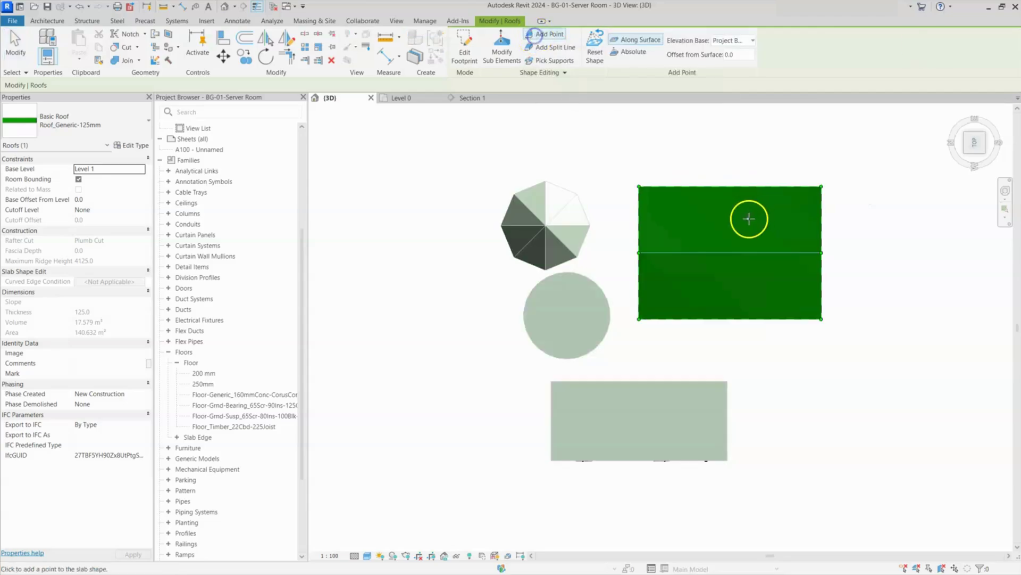
left_click(718, 214)
left_click(775, 298)
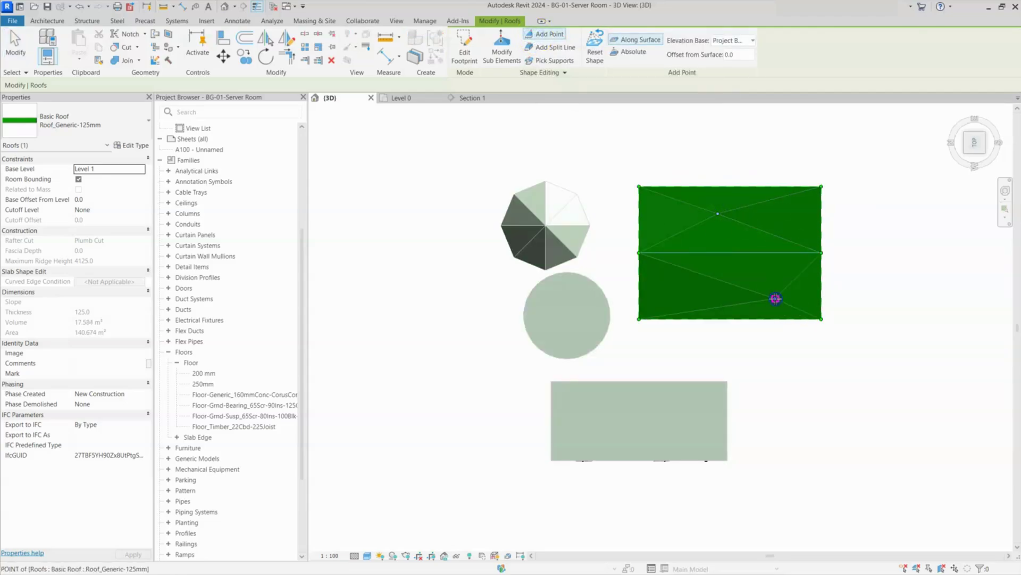
middle_click_drag(838, 325, 519, 235, "shift")
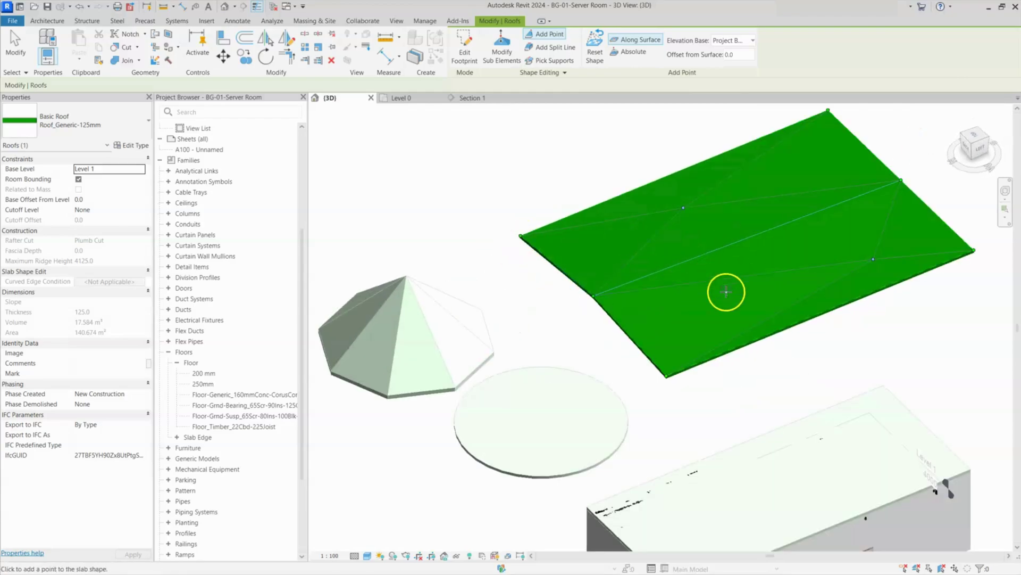
Step: Set the elevation of the shape point on the far side of the rectangular roof's split line to 4200 mm
middle_click_drag(726, 291, 691, 199, "shift")
key("Escape")
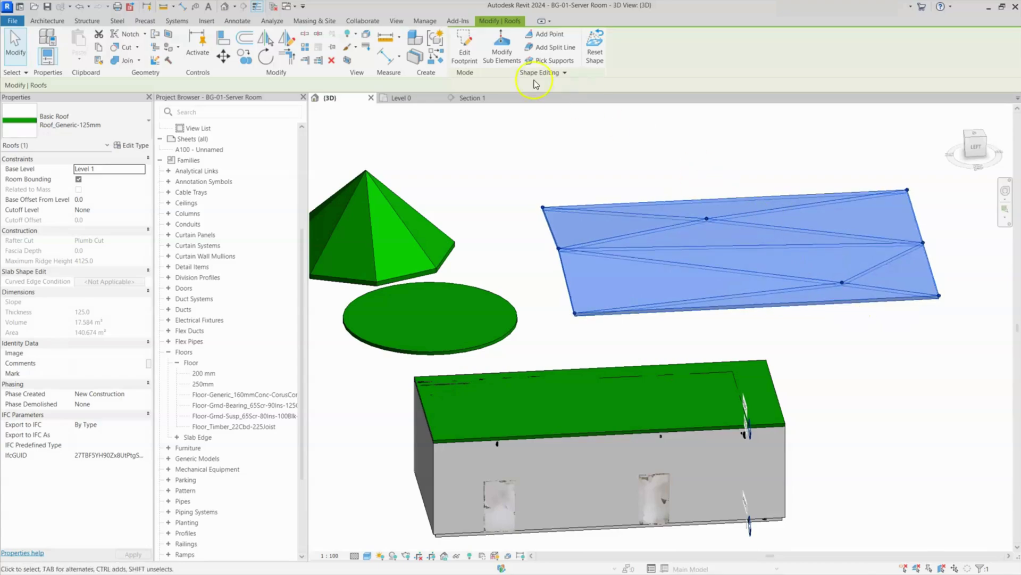
left_click(504, 64)
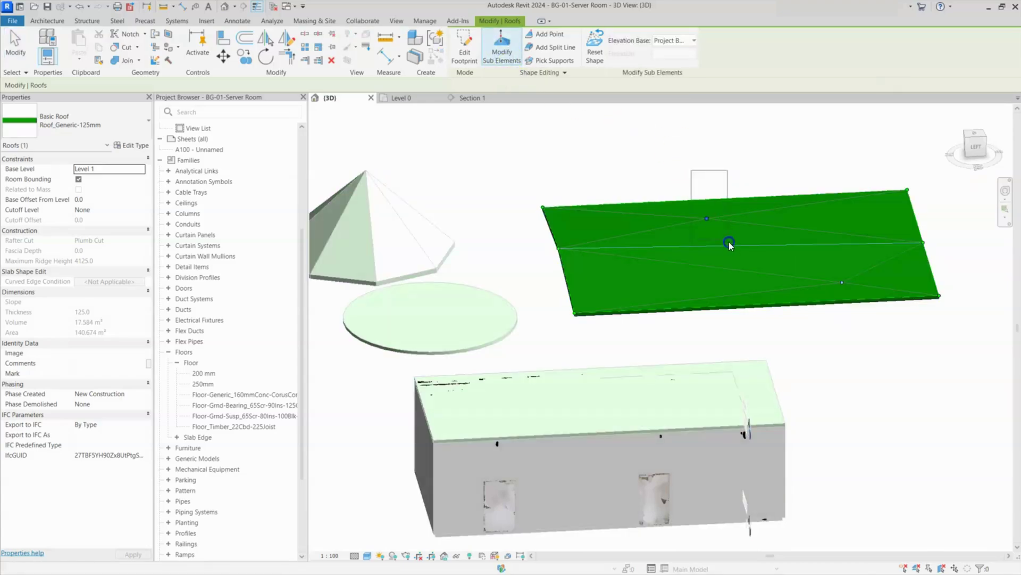
left_click(716, 219)
middle_click_drag(716, 218, 757, 207, "shift")
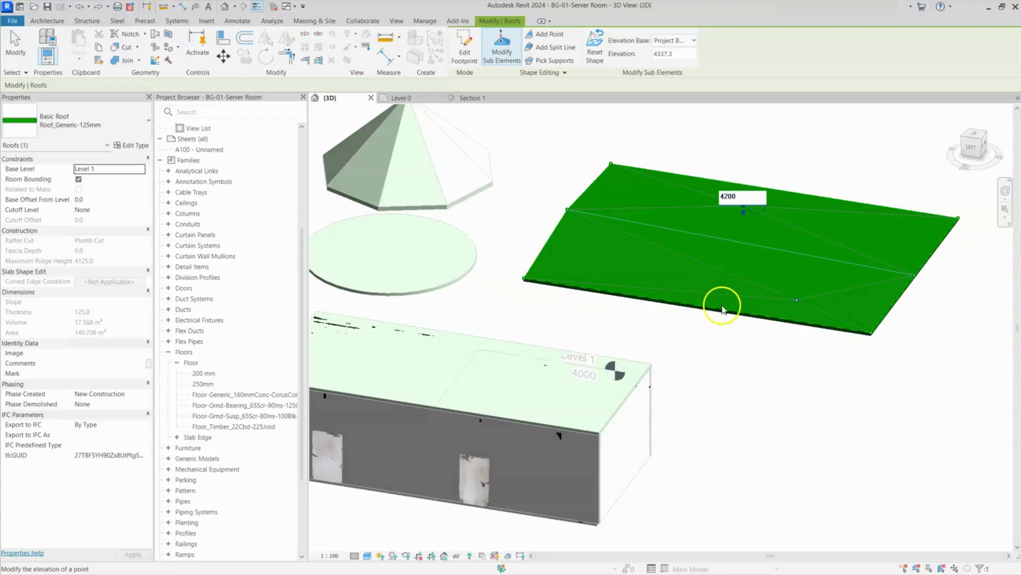
left_click(809, 294)
Step: Set the elevation of the shape point on the near side of the rectangular roof's split line to 4000 mm
left_click(798, 298)
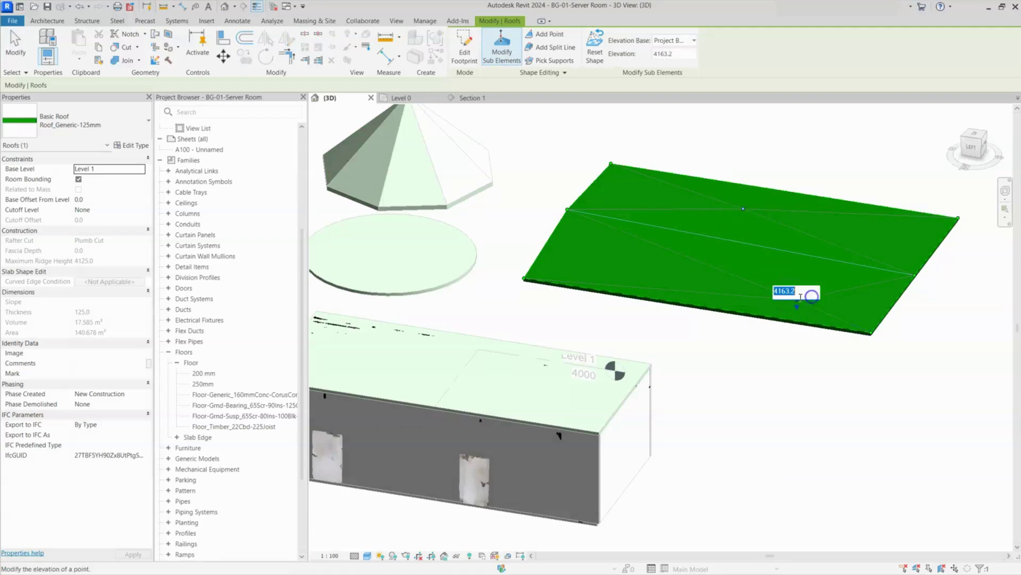
type("4000")
left_click(789, 360)
middle_click_drag(850, 379, 920, 358, "shift")
scroll(901, 301, "up", 5)
key("Escape")
middle_click_drag(901, 301, 578, 363, "shift")
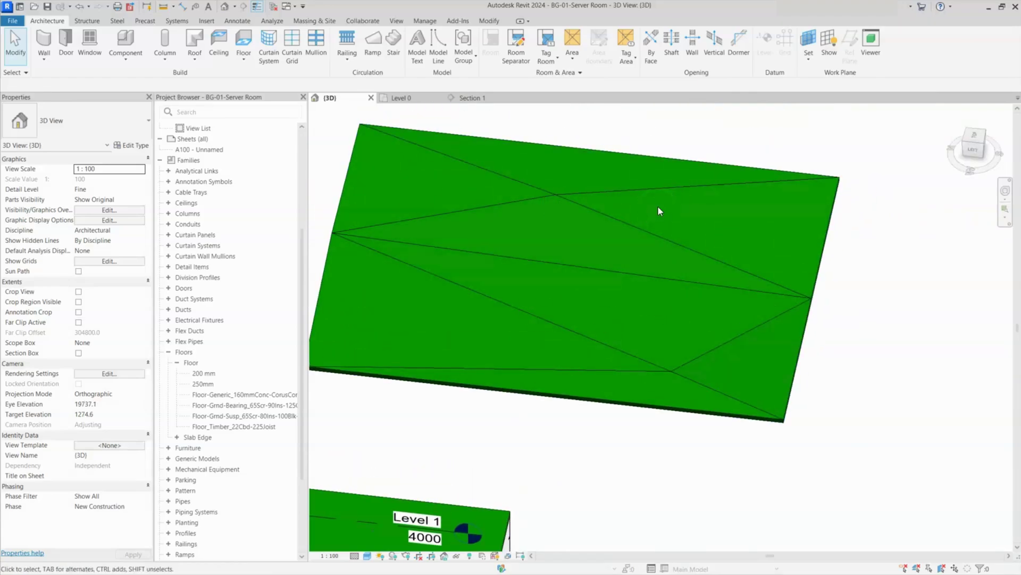
middle_click_drag(657, 205, 633, 339, "shift")
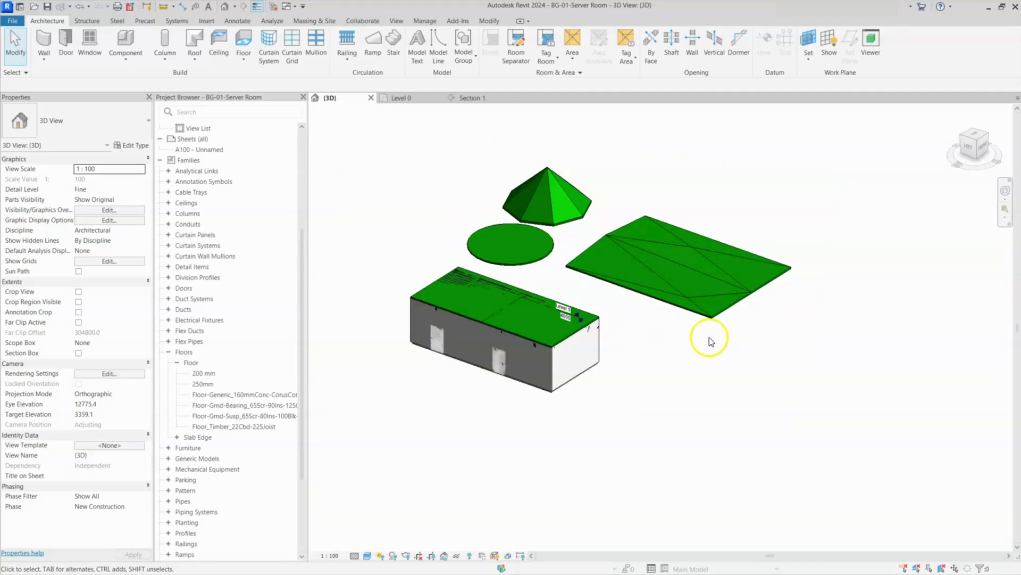
Step: Draw a closed rectangle of walls in plan beside the shape-edited rectangular roof
left_click(194, 56)
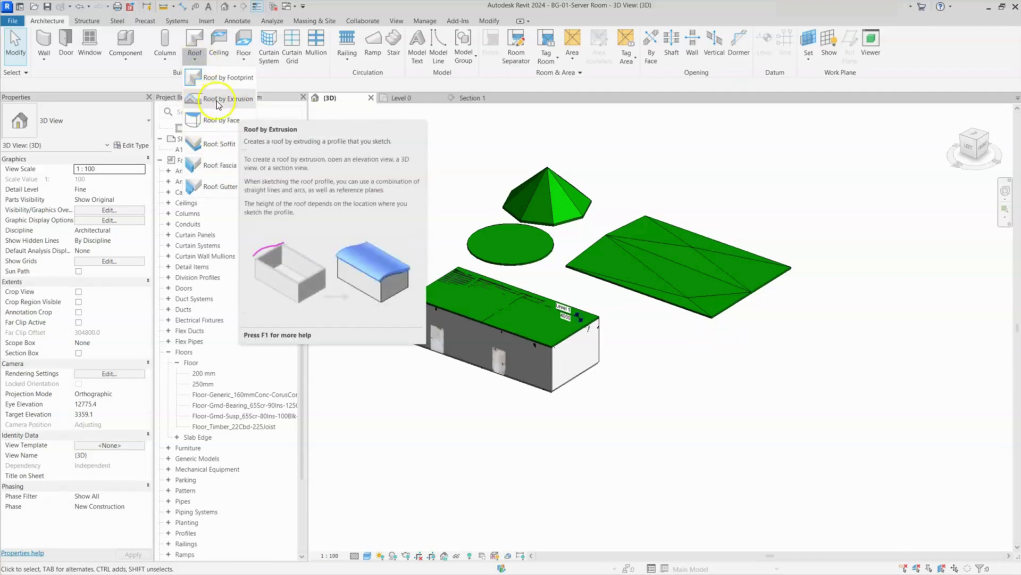
key("Escape")
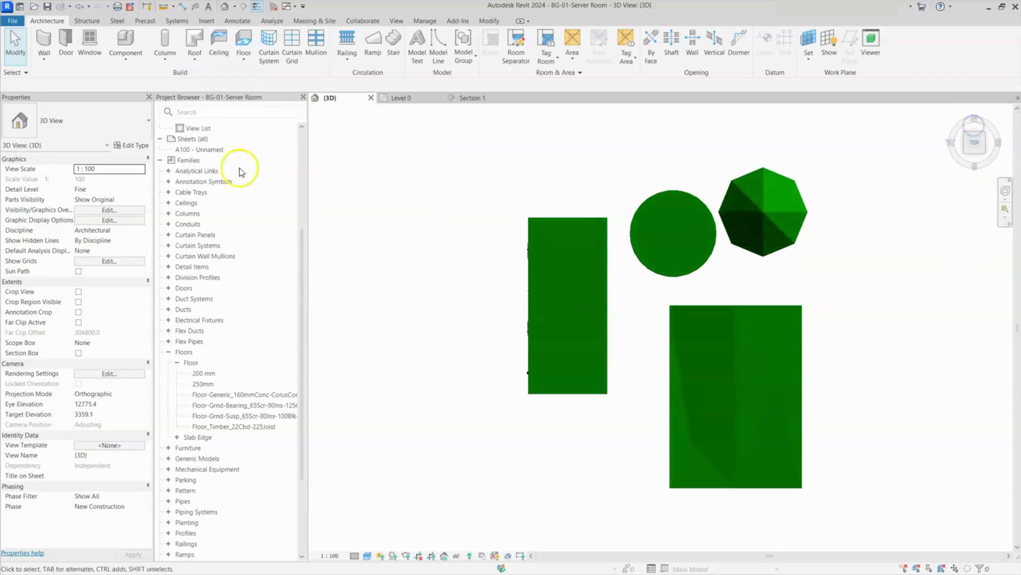
key("w")
key("a")
left_click(978, 162)
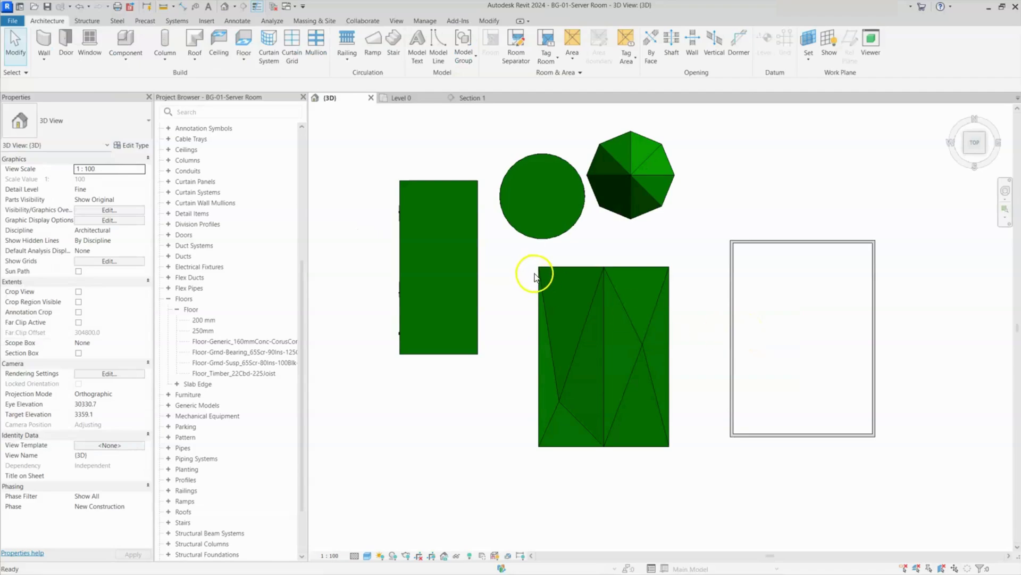
Step: Start a Roof by Extrusion on the new enclosure's front wall face, with Level 1 as reference level and offset 0.0
left_click(198, 63)
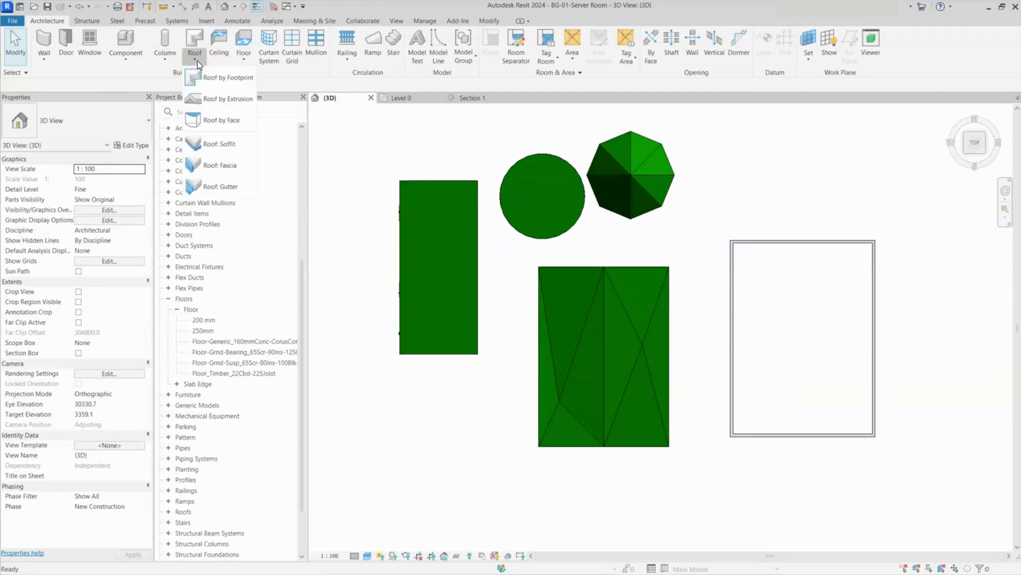
left_click(225, 103)
left_click(485, 355)
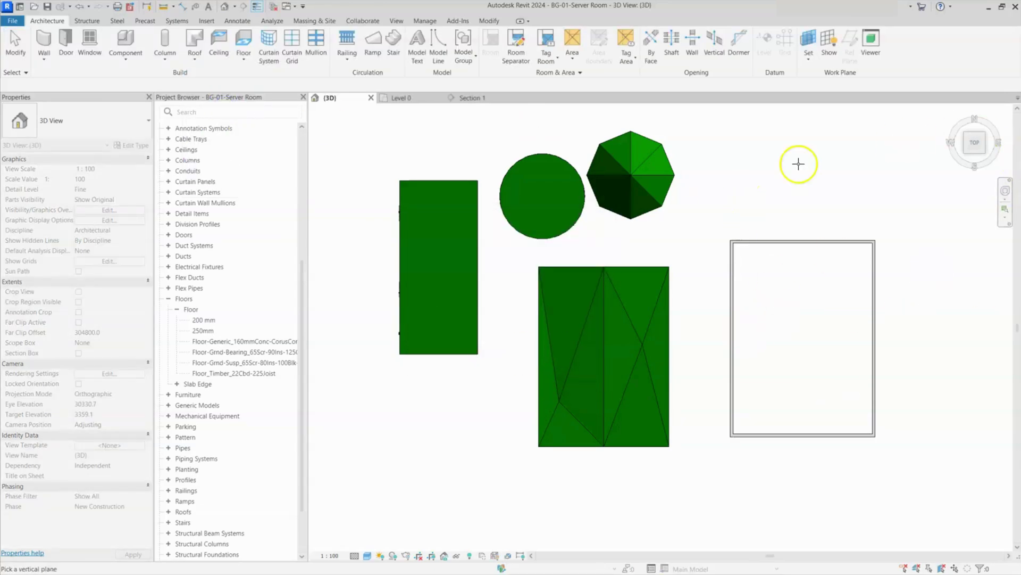
middle_click_drag(798, 164, 810, 376, "shift")
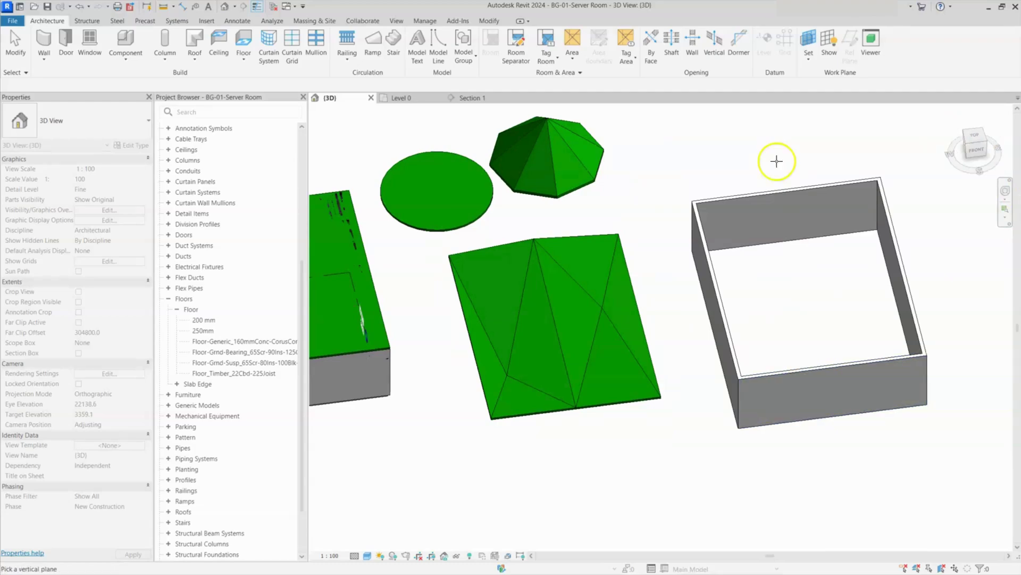
left_click(778, 378)
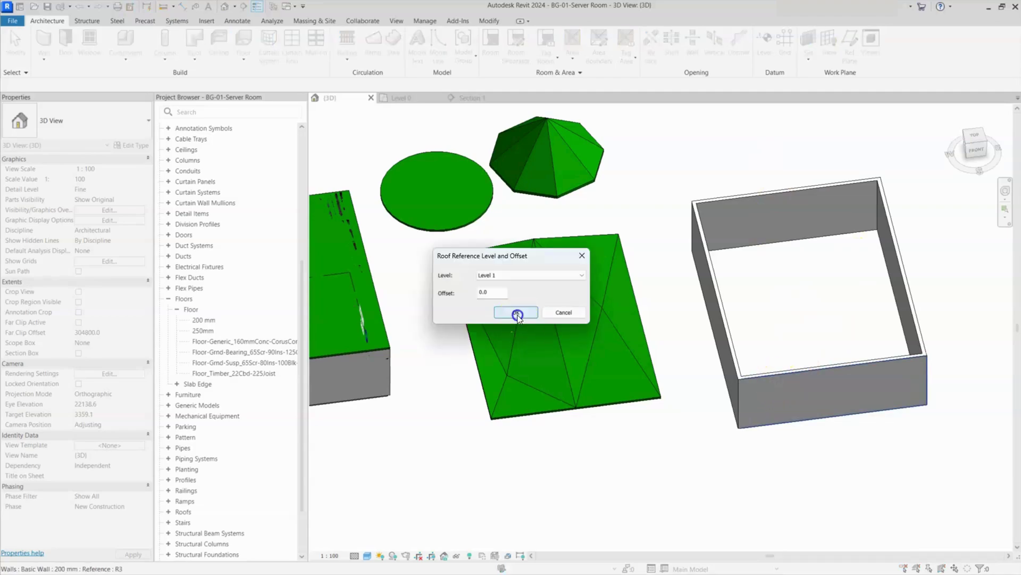
left_click(518, 313)
Step: Sketch a two-line gable profile from one upper corner of the front wall to an off-centre peak and down to the other, and finish the roof
left_click(977, 148)
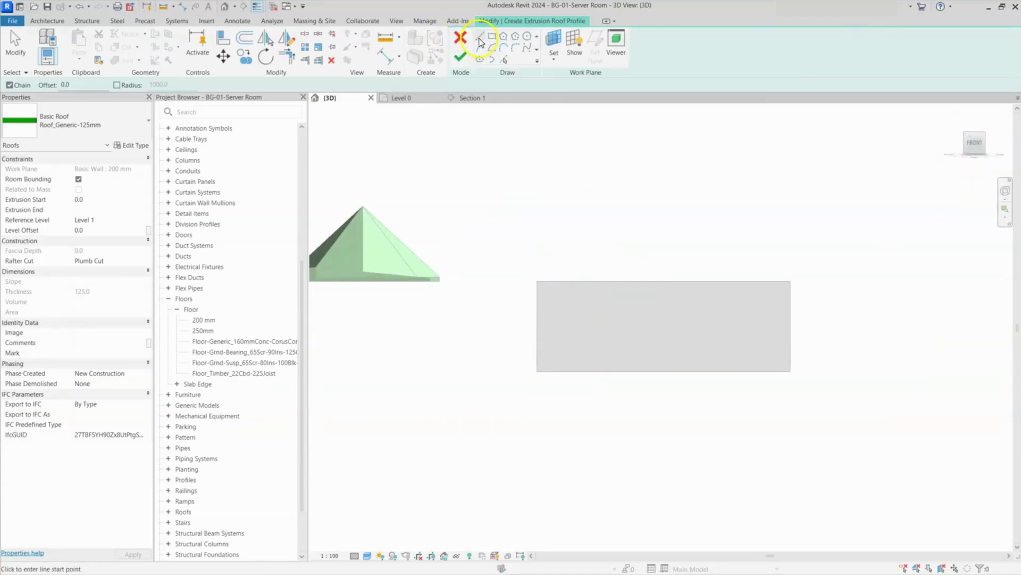
left_click(536, 282)
left_click(642, 174)
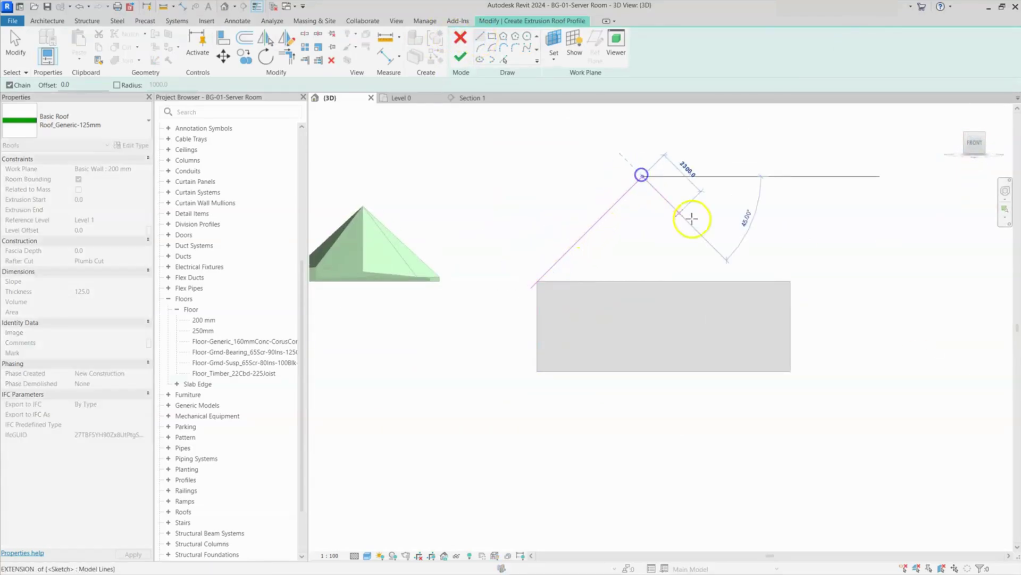
left_click(791, 282)
key("Escape")
key("Escape")
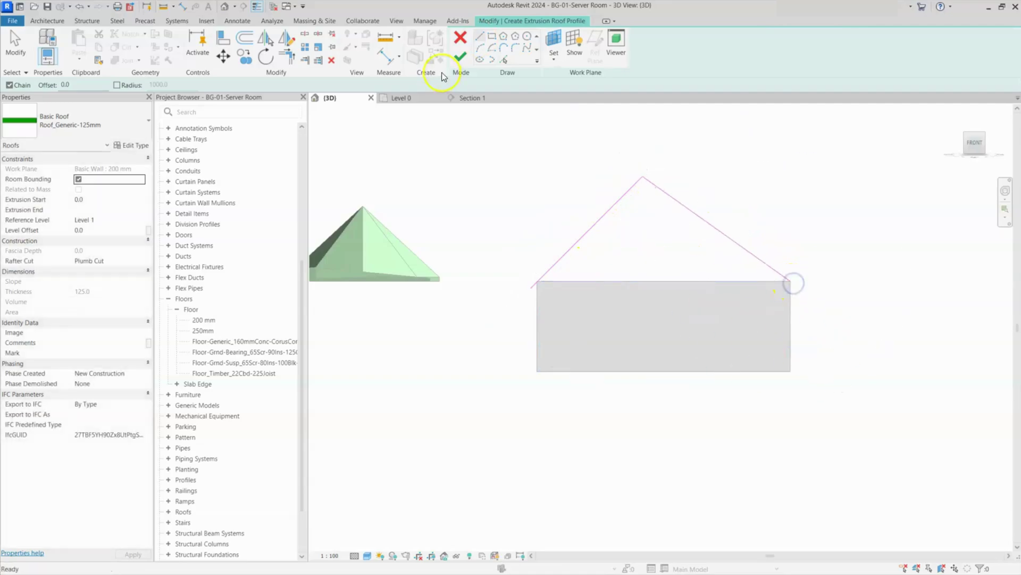
left_click(460, 54)
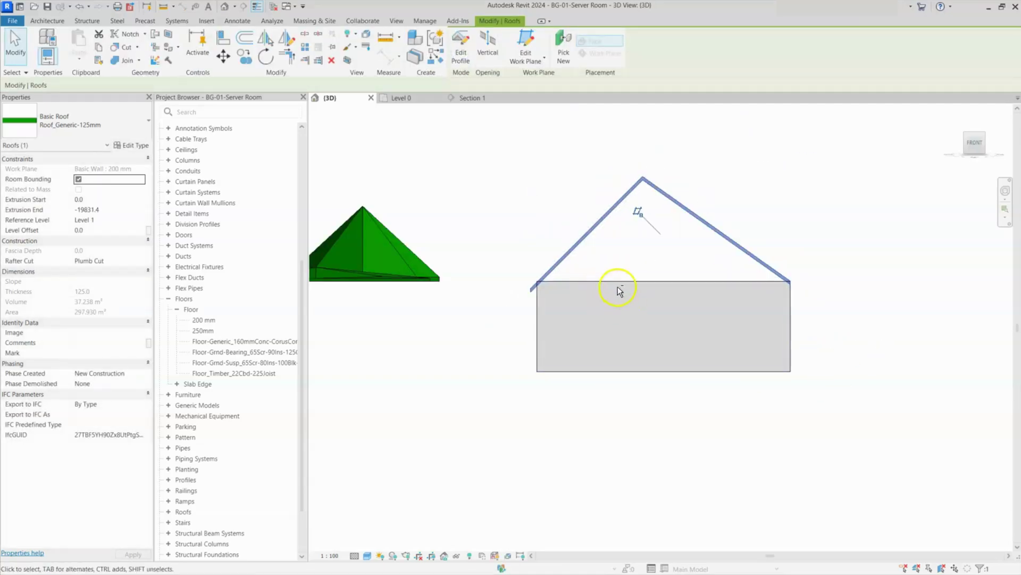
Step: Shorten the extruded roof so its rear end aligns with the back wall, giving an extrusion end of about -15227 mm
middle_click_drag(620, 290, 771, 379, "shift")
key("Escape")
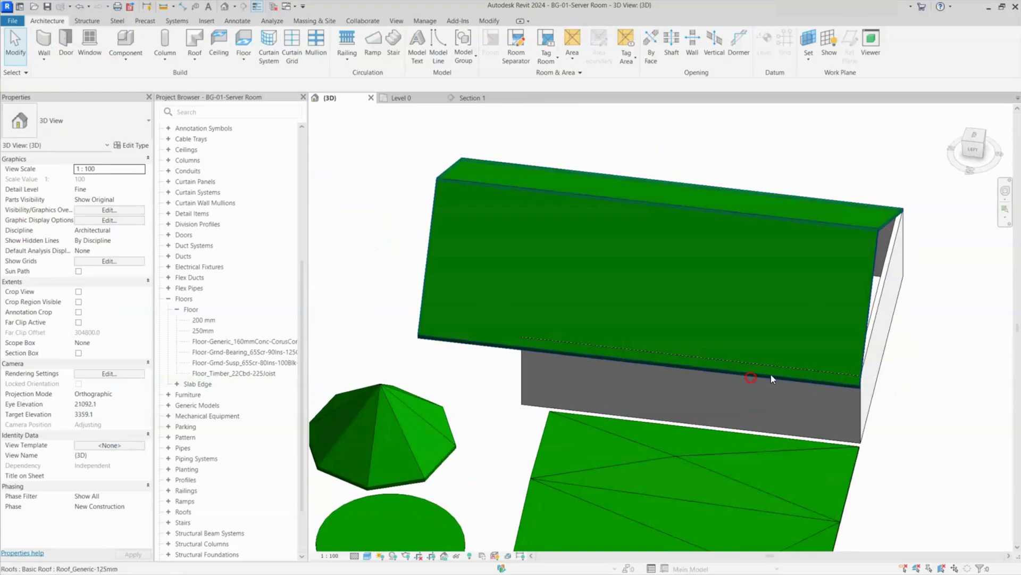
left_click(519, 189)
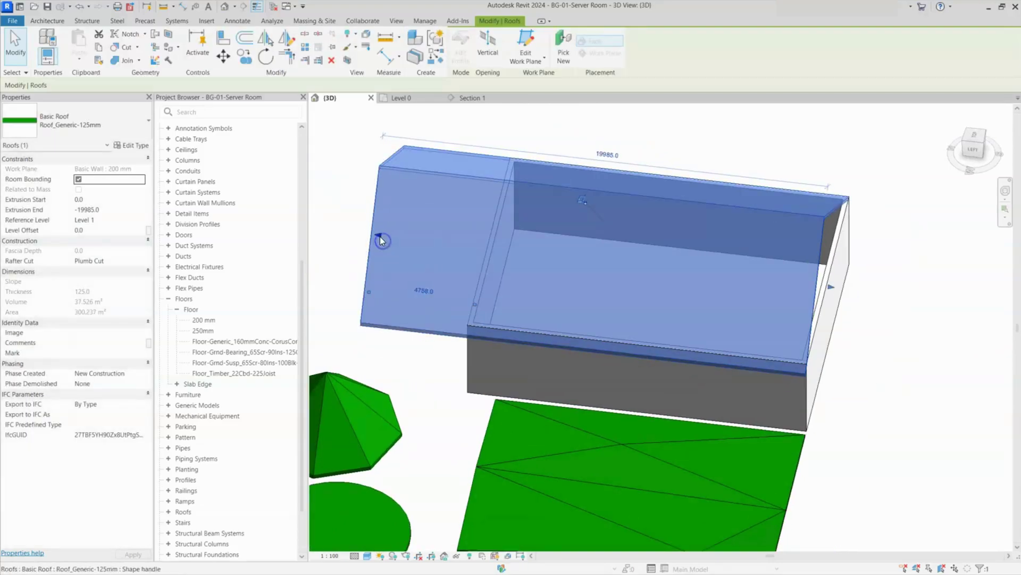
left_click_drag(380, 236, 487, 254)
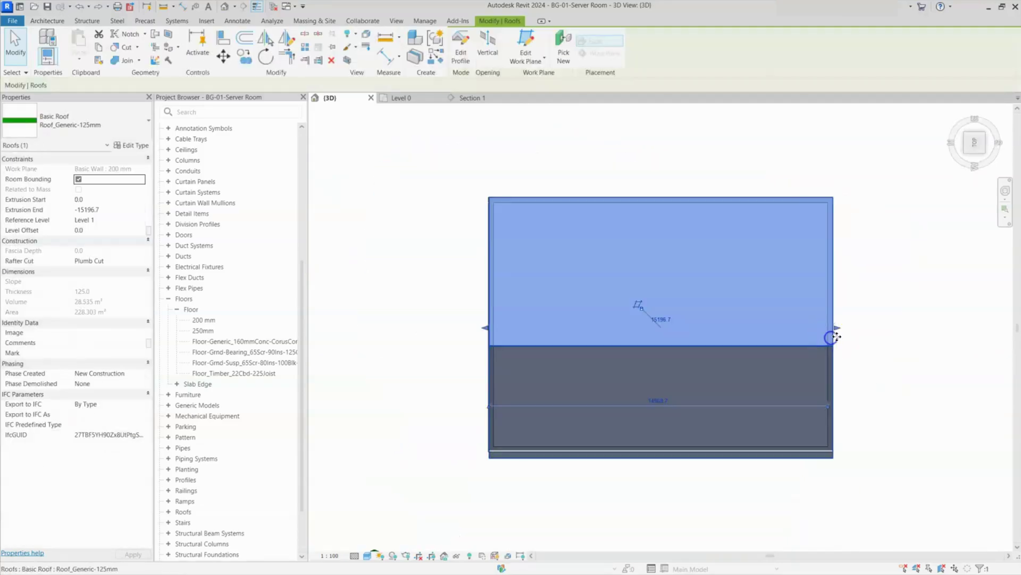
left_click(515, 340)
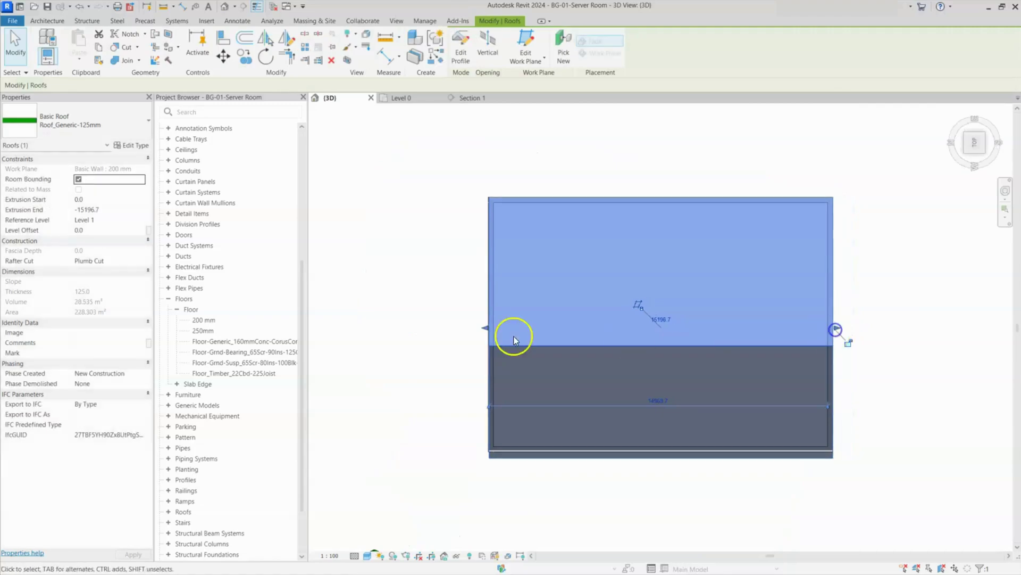
left_click_drag(482, 328, 485, 328)
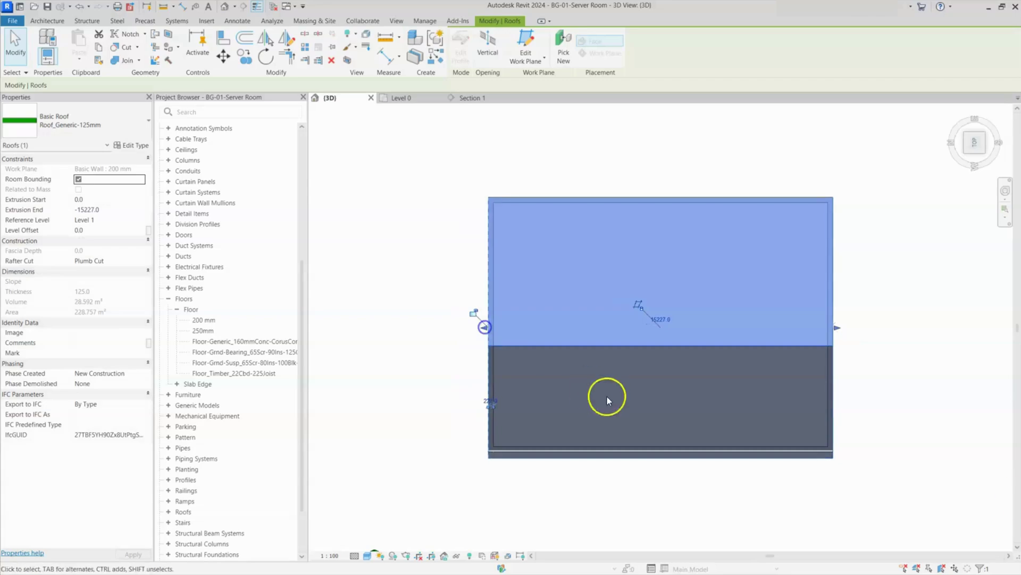
middle_click_drag(605, 394, 494, 213, "shift")
key("Escape")
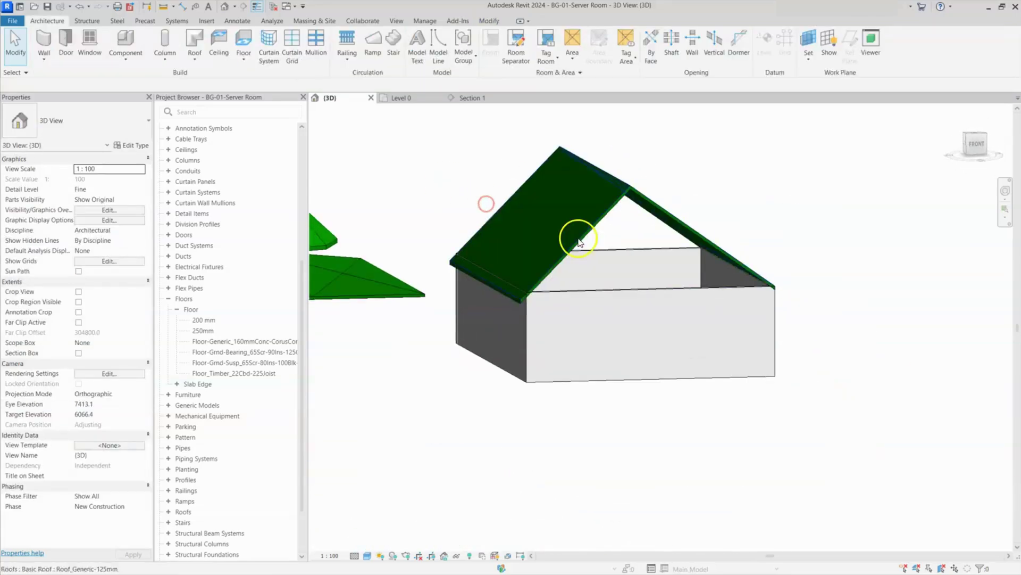
Step: Attach the tops of all four connected enclosure walls to the gable roof
key("Tab")
left_click(528, 335)
left_click(538, 56)
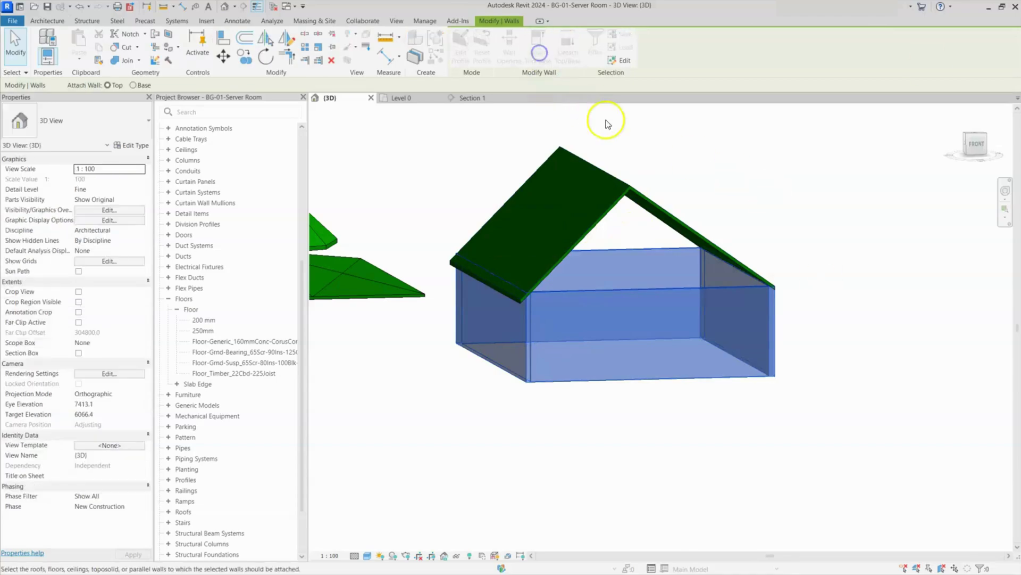
left_click(618, 209)
key("Escape")
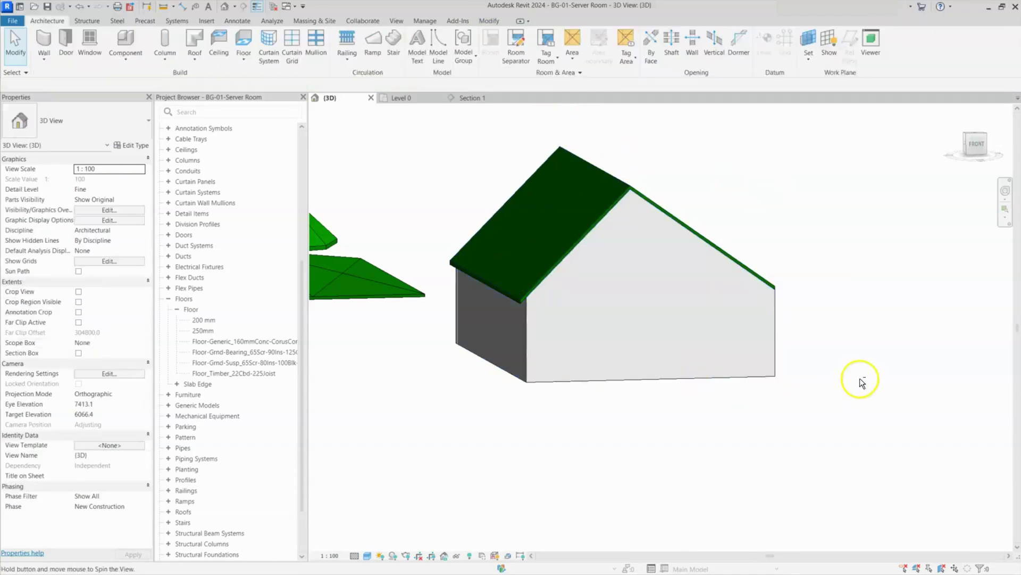
Step: Edit the gable roof's profile to round its peak with a fillet arc of about 3200 mm radius, and finish the edit
middle_click_drag(860, 376, 755, 310, "shift")
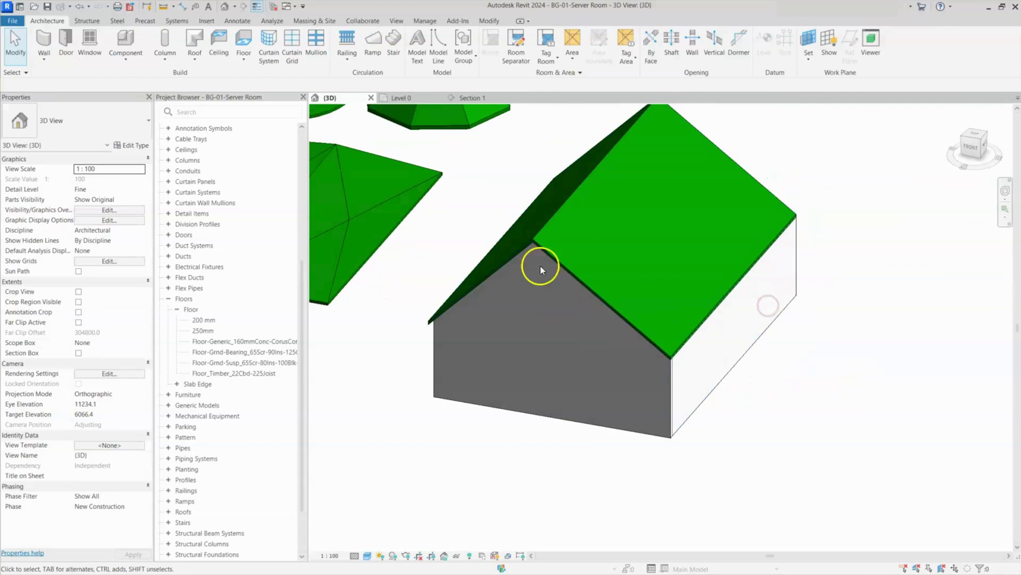
left_click(549, 250)
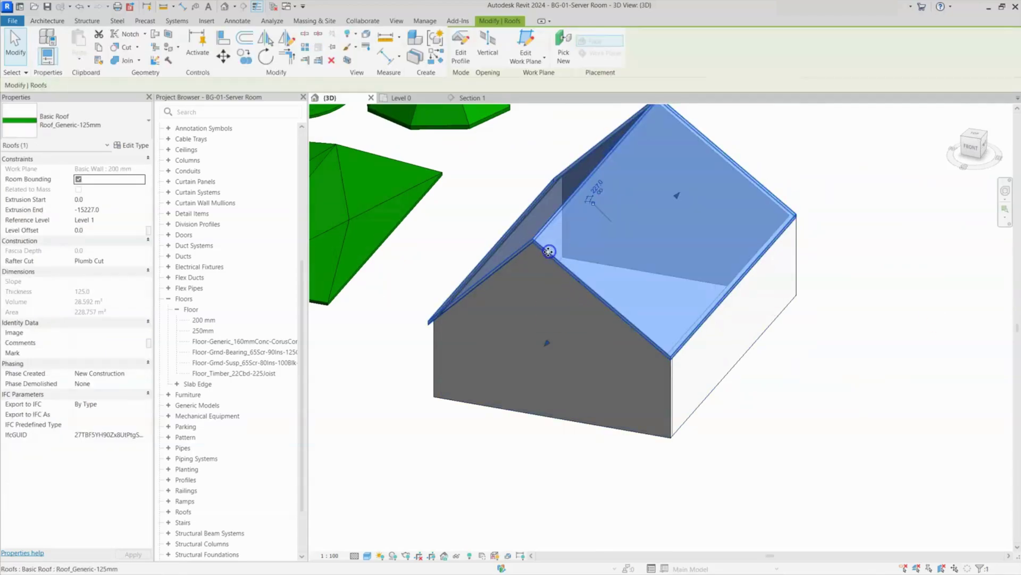
left_click(977, 158)
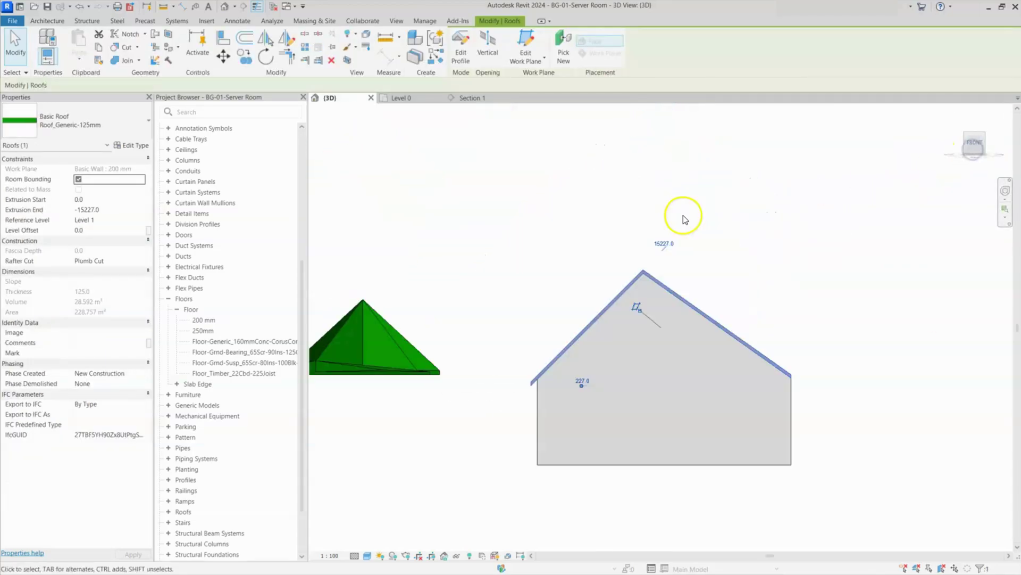
left_click(461, 54)
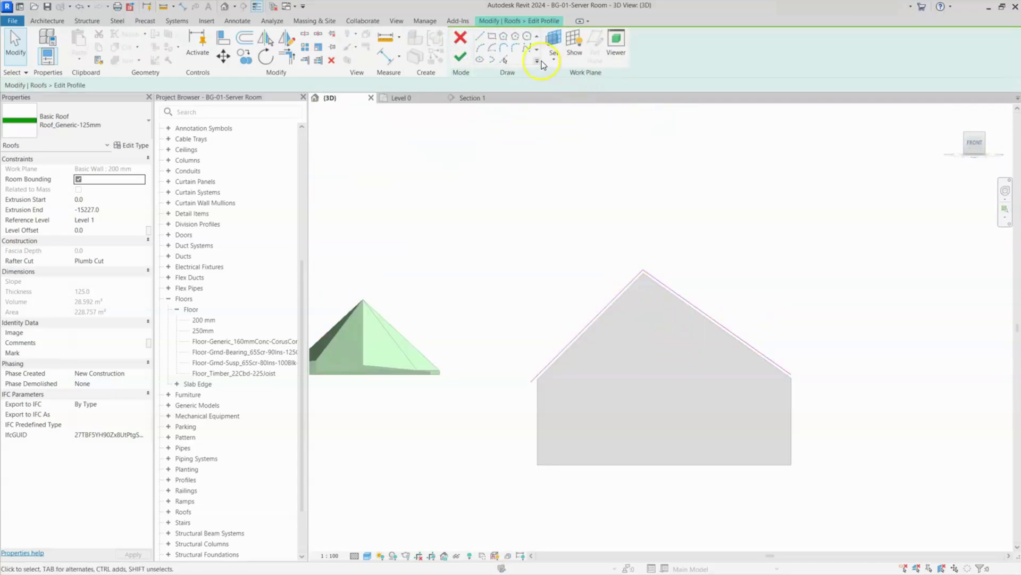
left_click(515, 49)
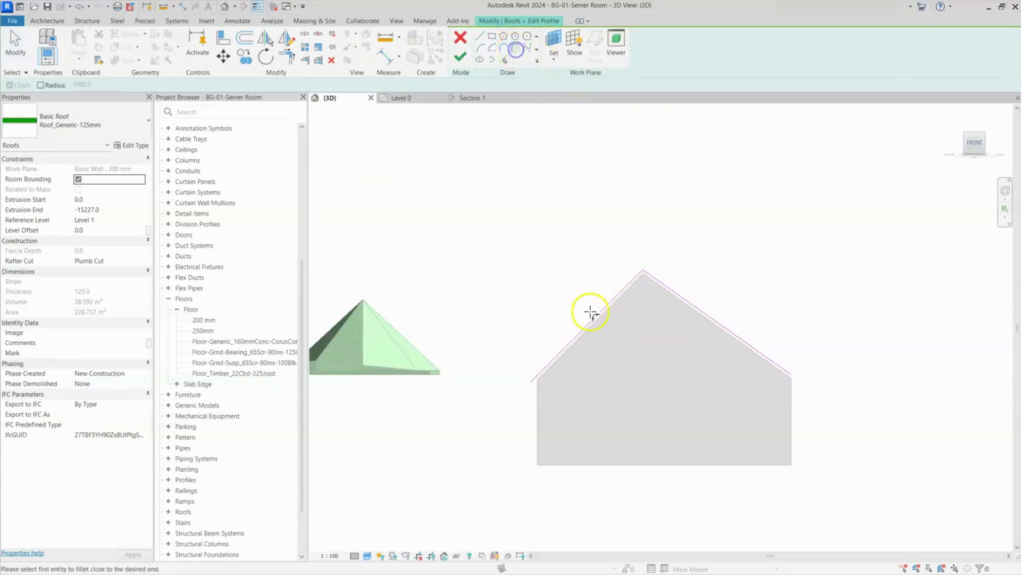
left_click(678, 296)
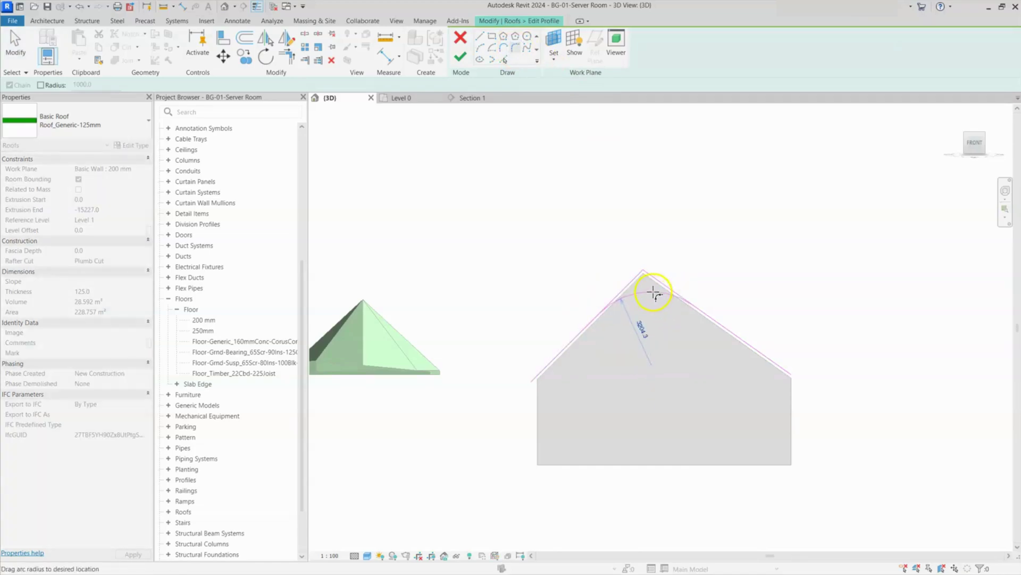
left_click(654, 292)
left_click(461, 58)
middle_click_drag(643, 262, 892, 339, "shift")
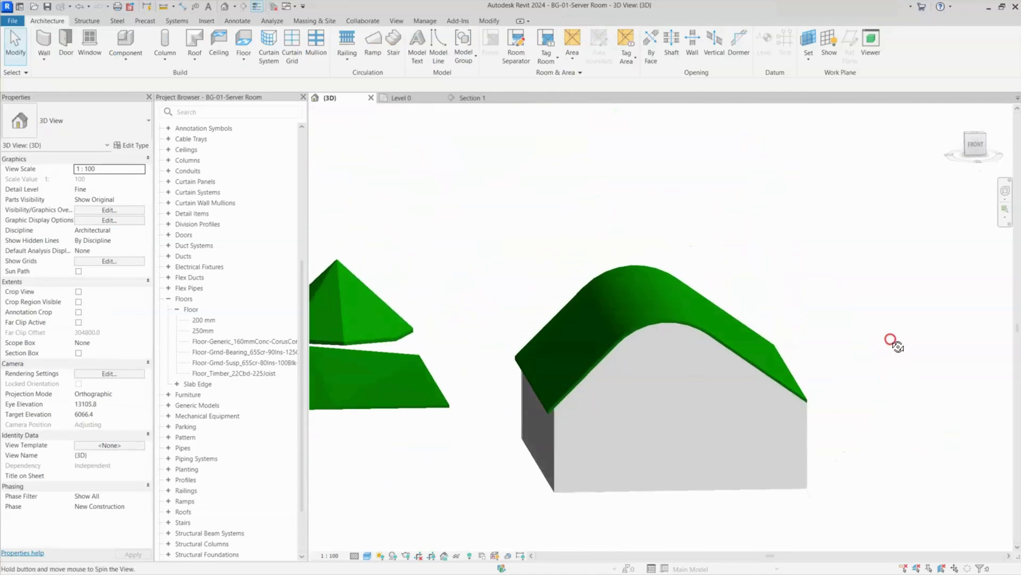